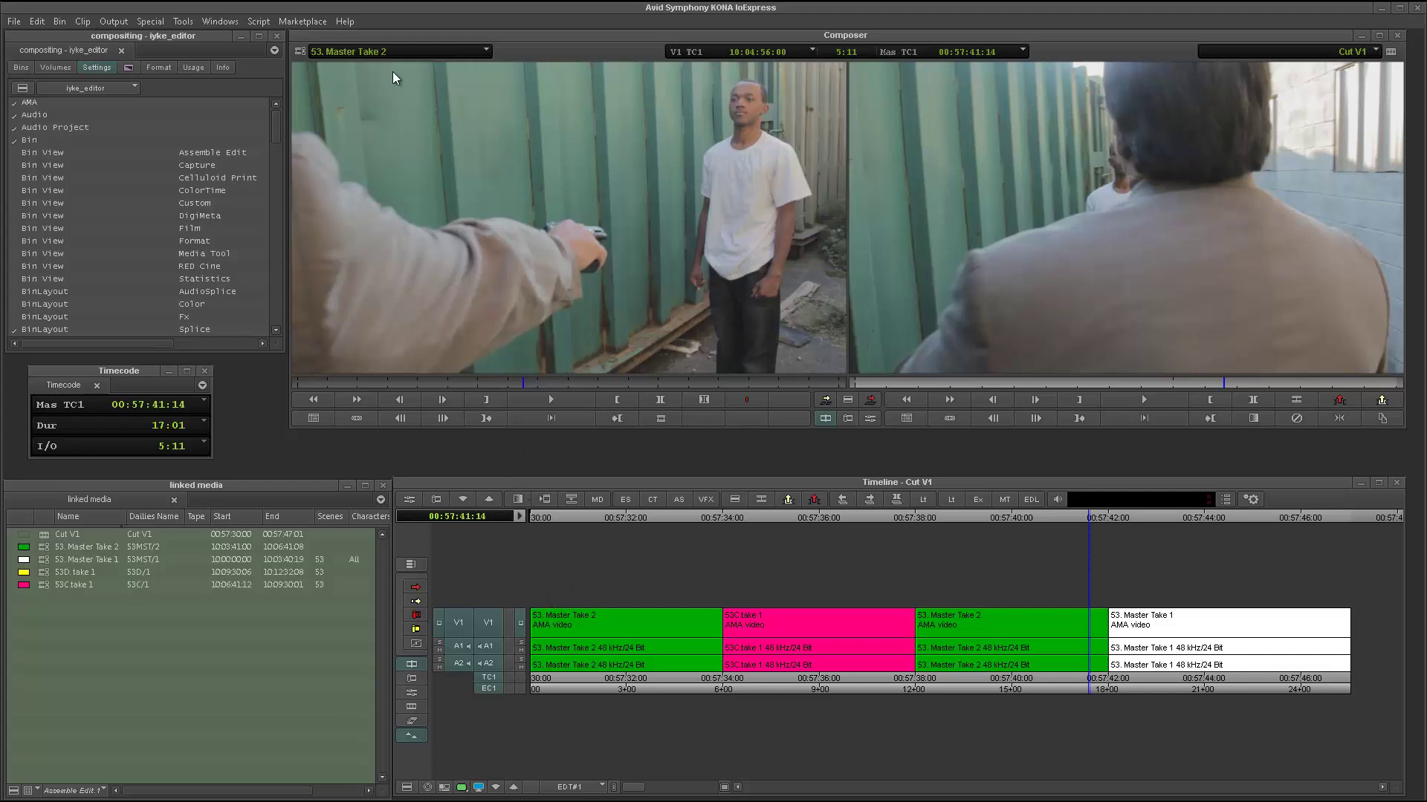
Replace Master Take 2 in the source monitor with black filler and scrub through it
click(392, 53)
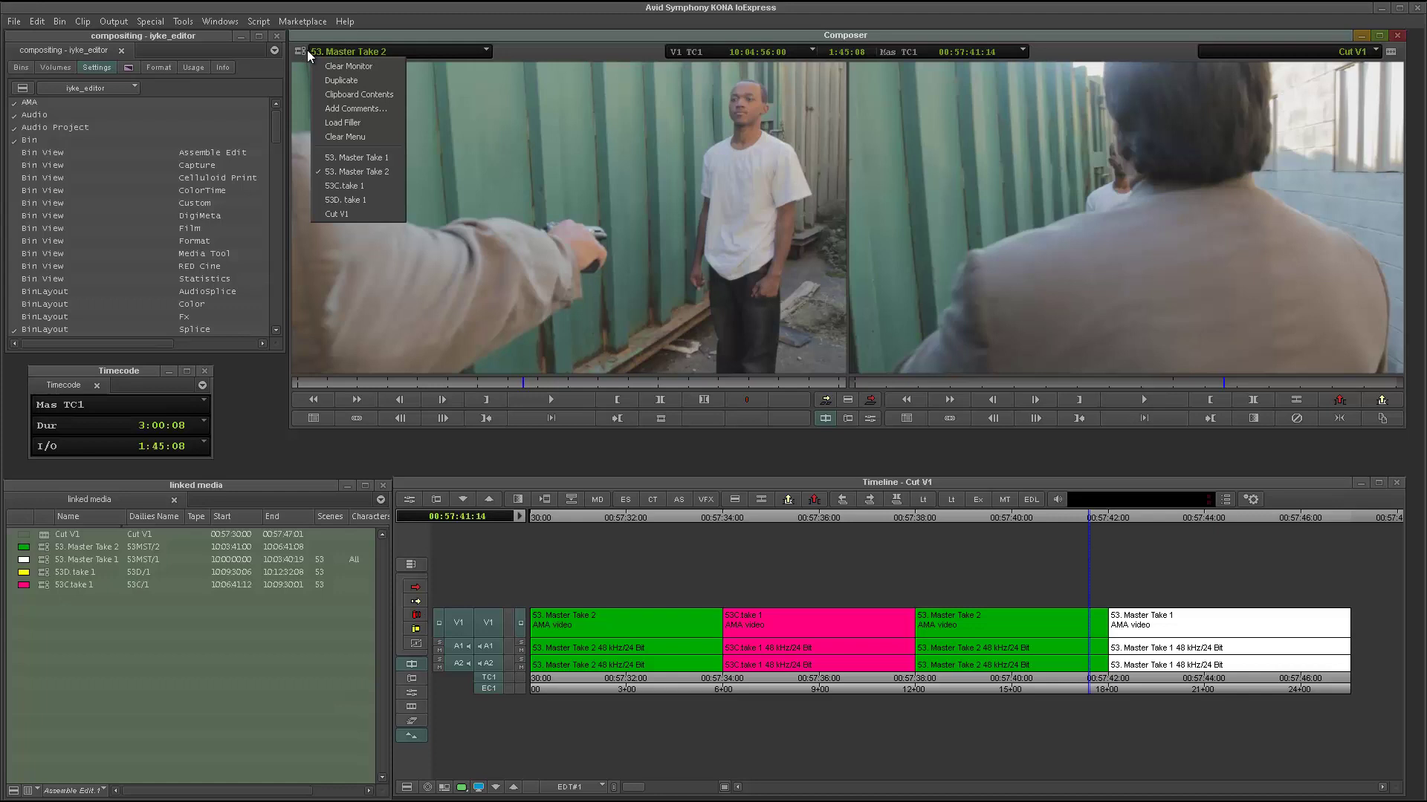
click(363, 122)
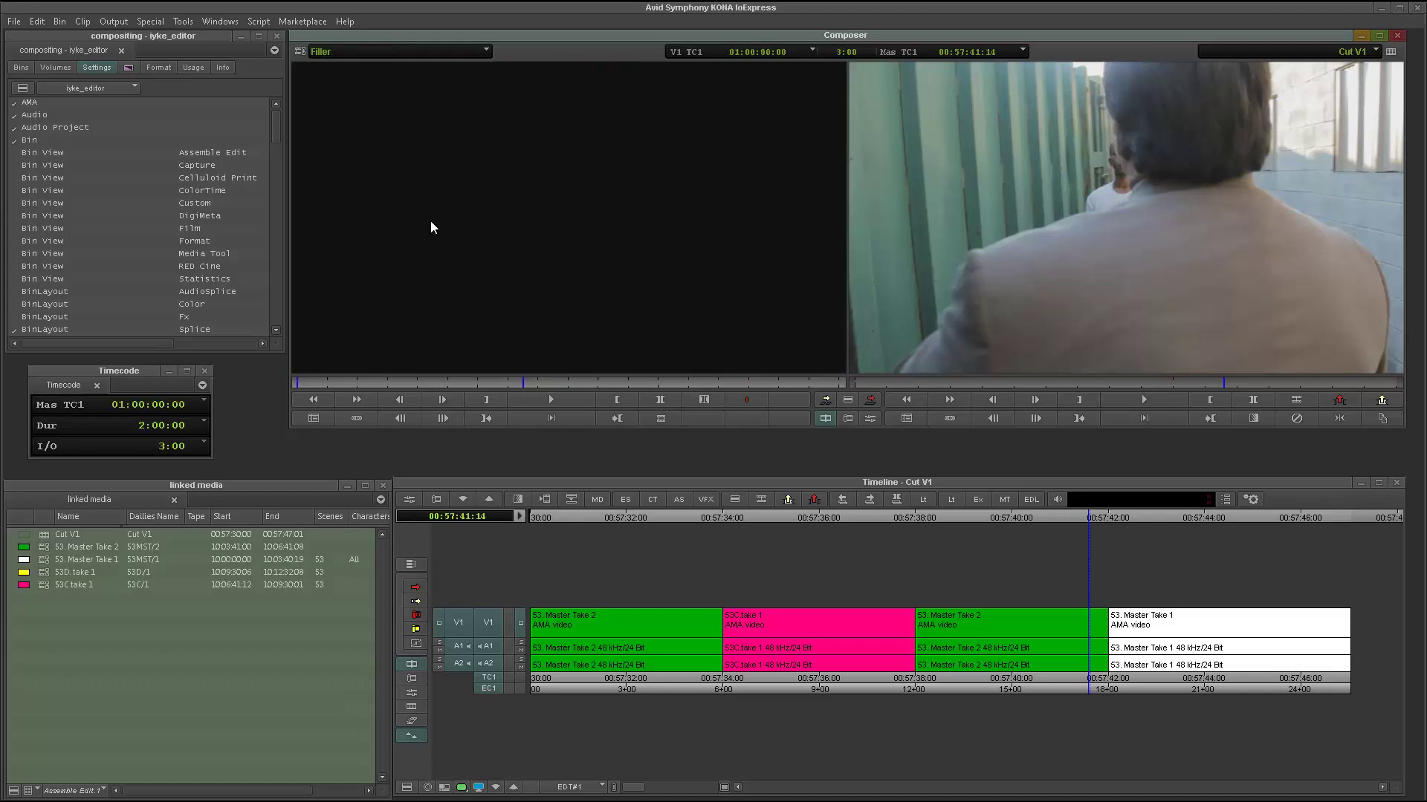
drag(361, 383, 496, 382)
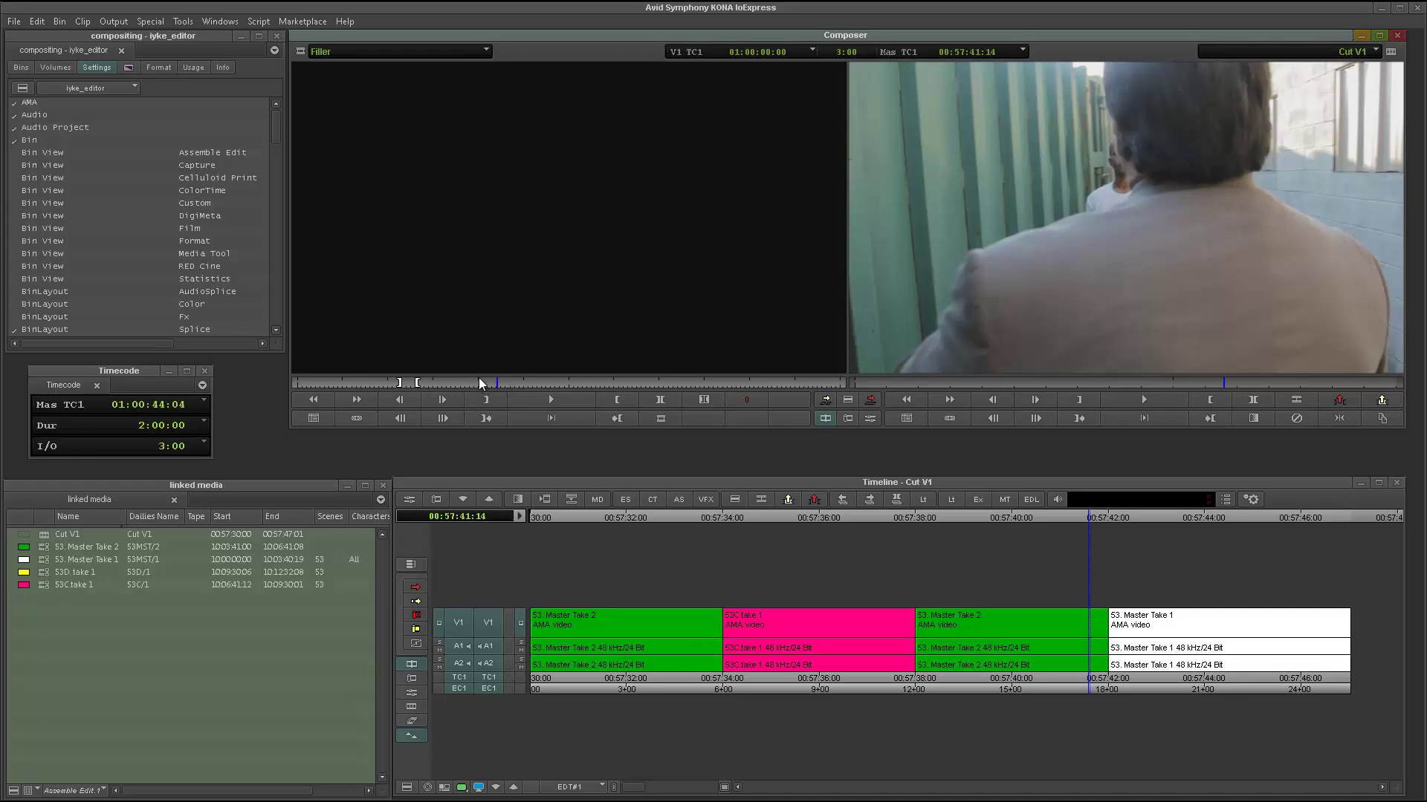
drag(457, 385, 491, 386)
Clear the old marks and mark a 3-second In/Out span on the black filler
click(469, 382)
key(g)
click(440, 382)
text(o)
text(+)
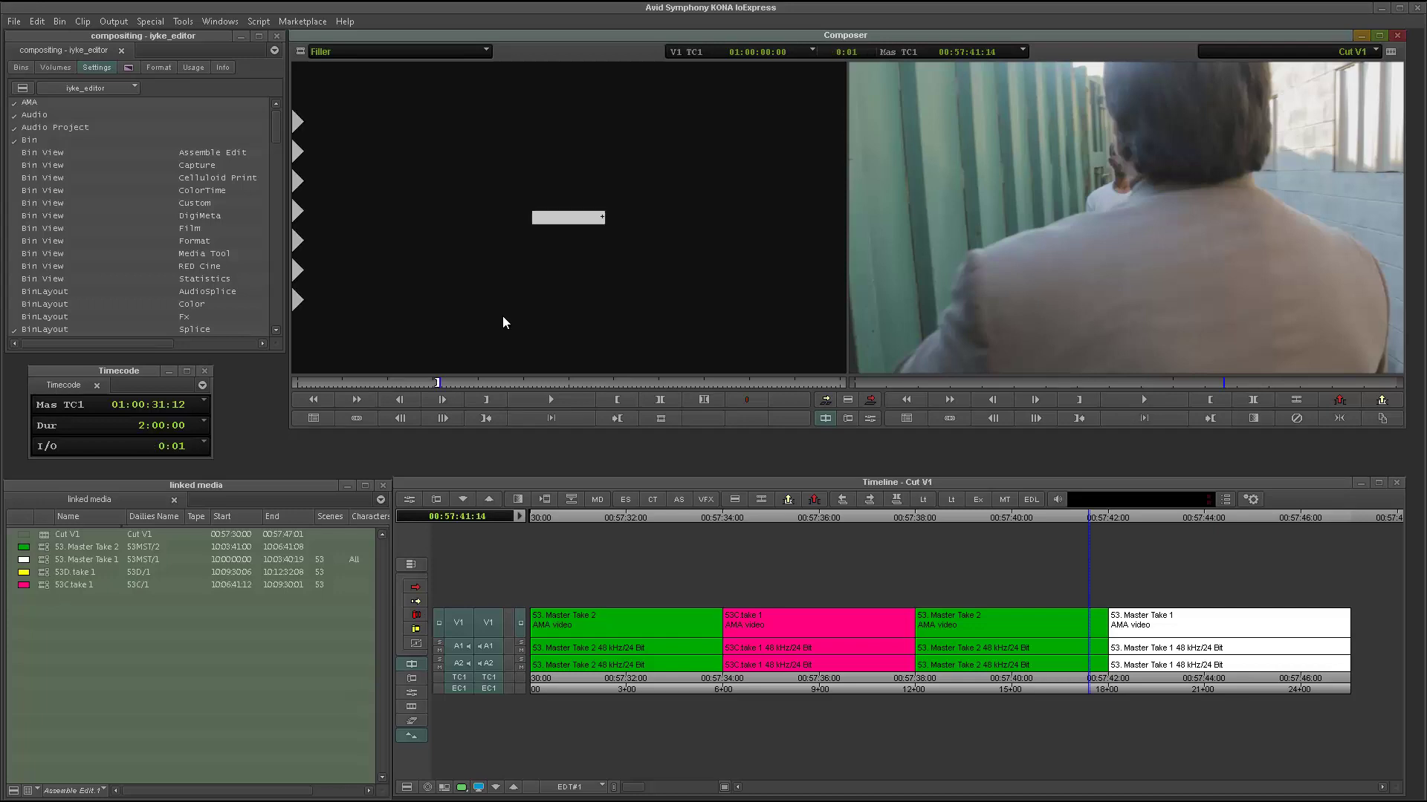
text(2)
text(23)
key(Return)
key(i)
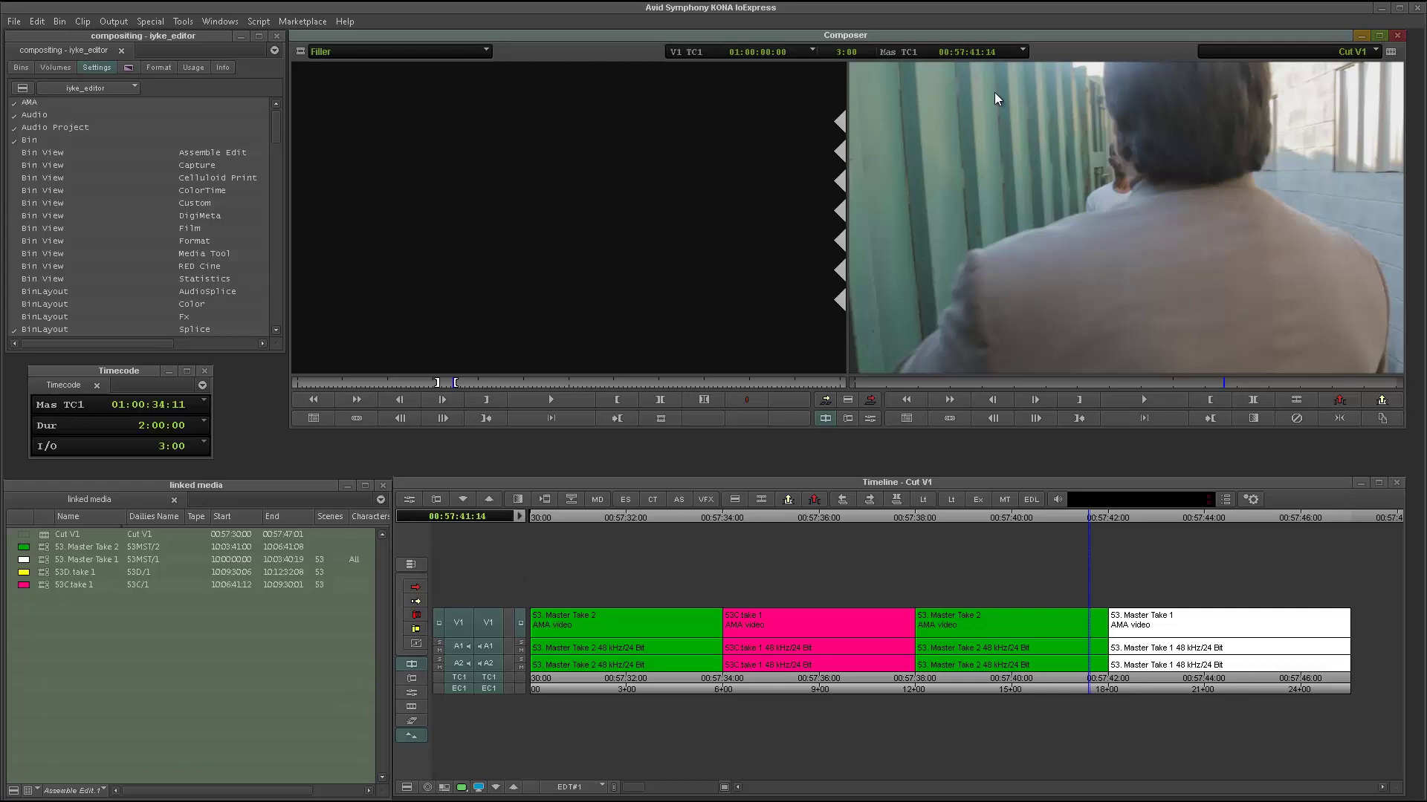
Splice the 3-second filler at the sequence start, then mark and lift it back out
key(Escape)
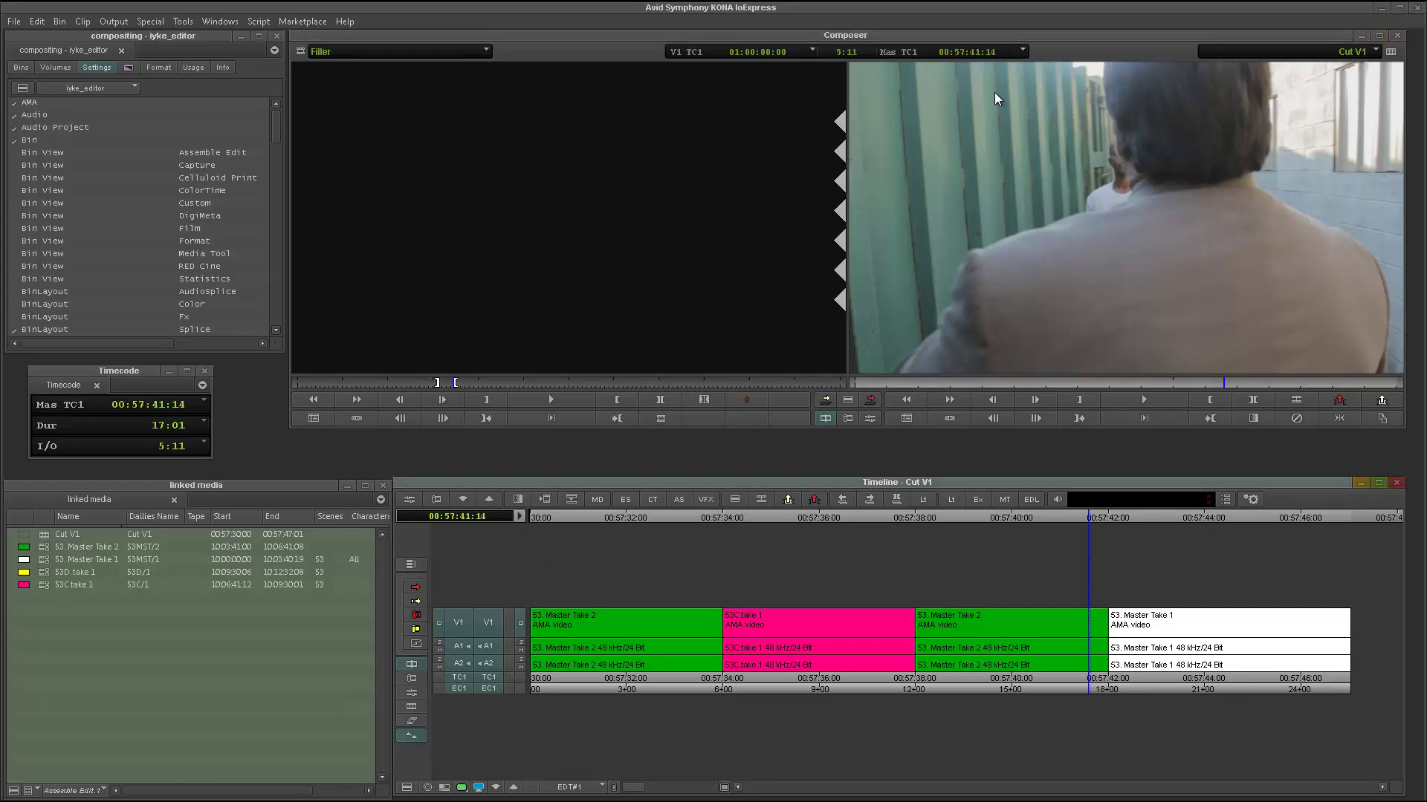
key(Home)
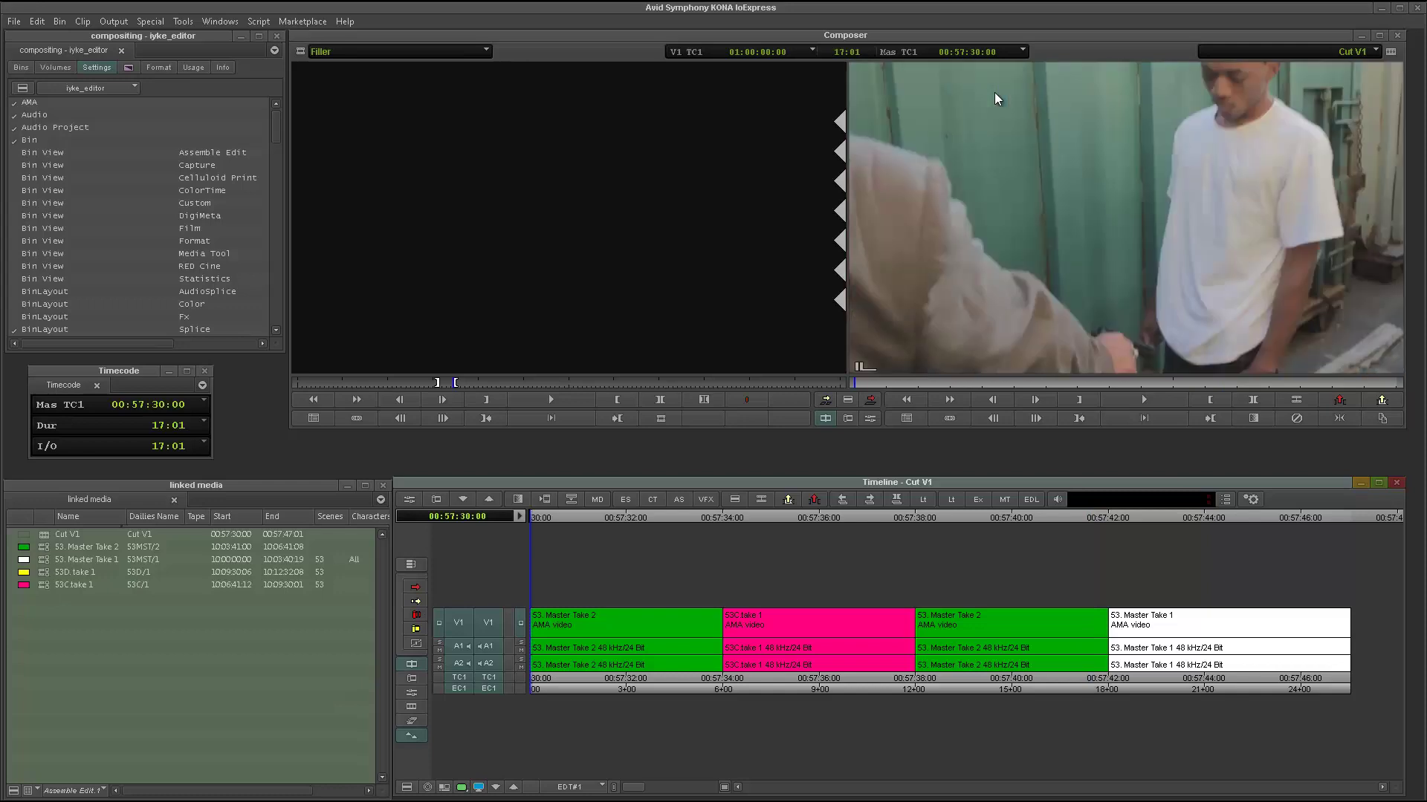
key(v)
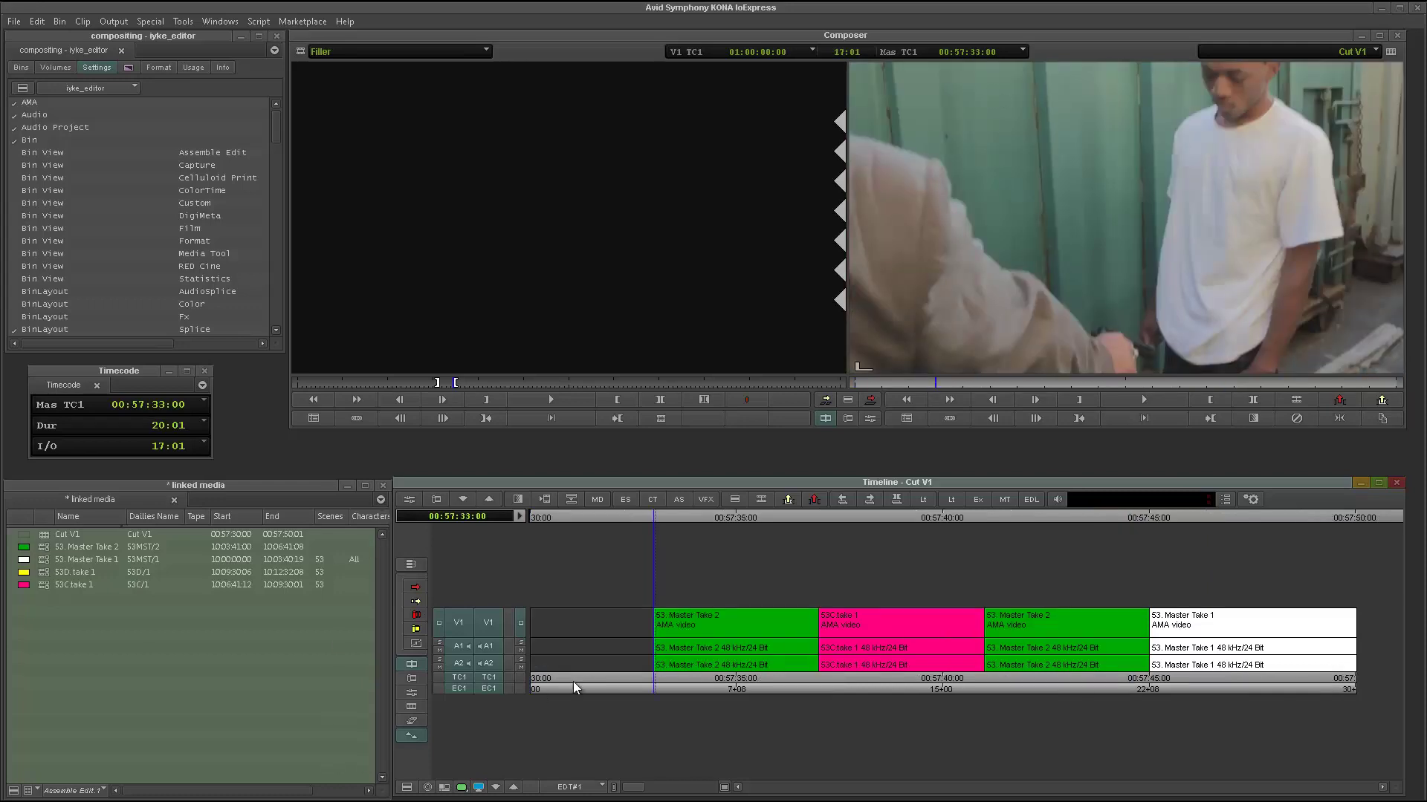
click(585, 677)
key(t)
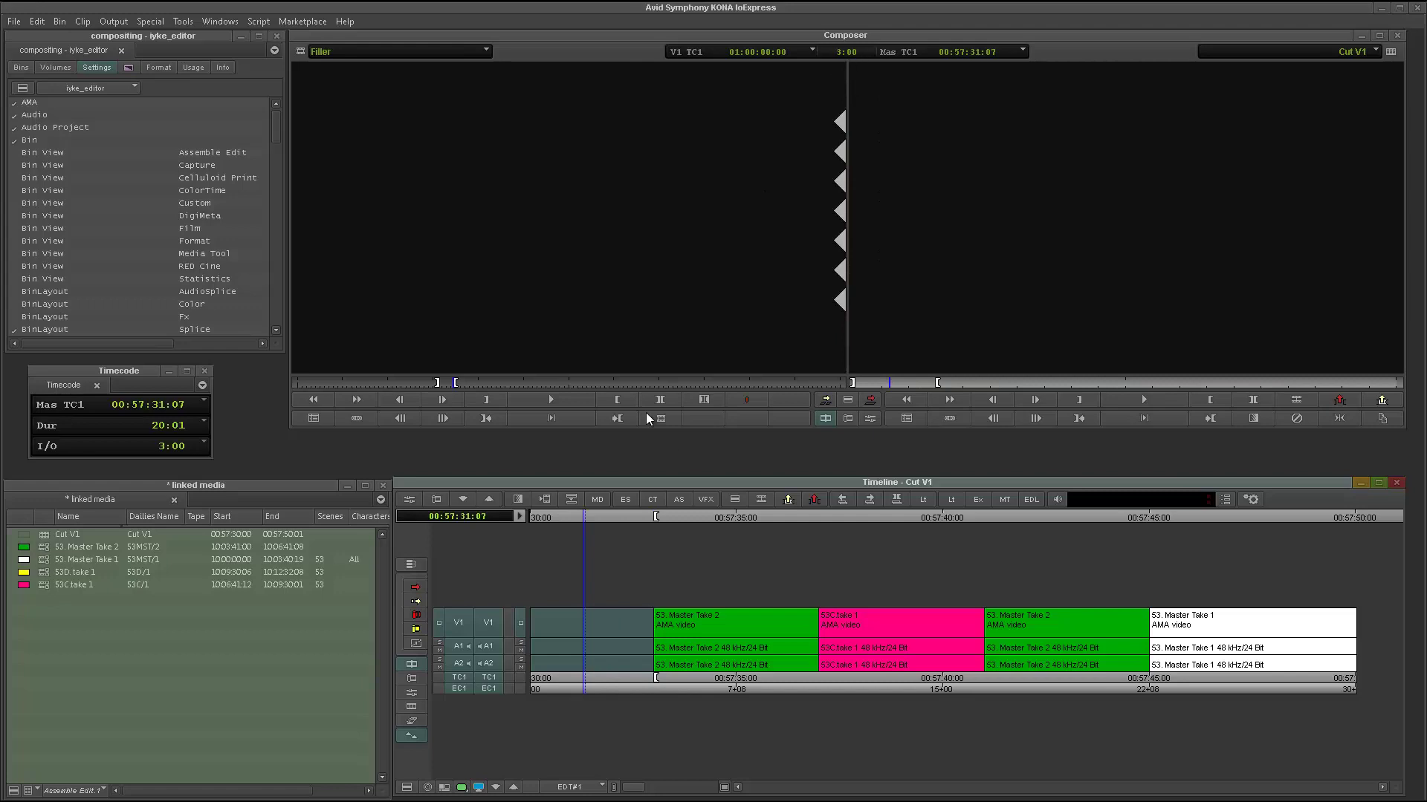
key(x)
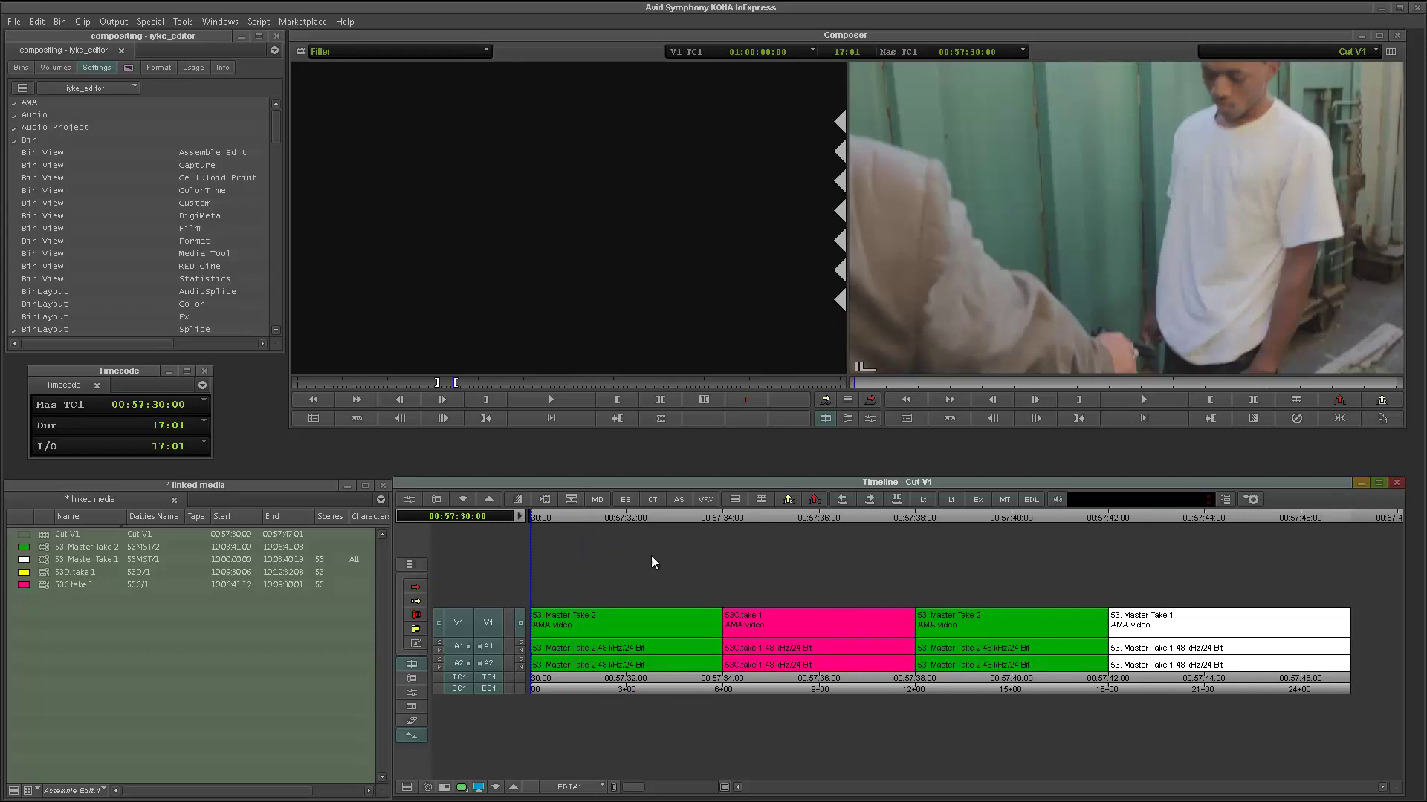
Add 30 seconds of black filler at the start of Cut V1, making it 47:01
right_click(604, 567)
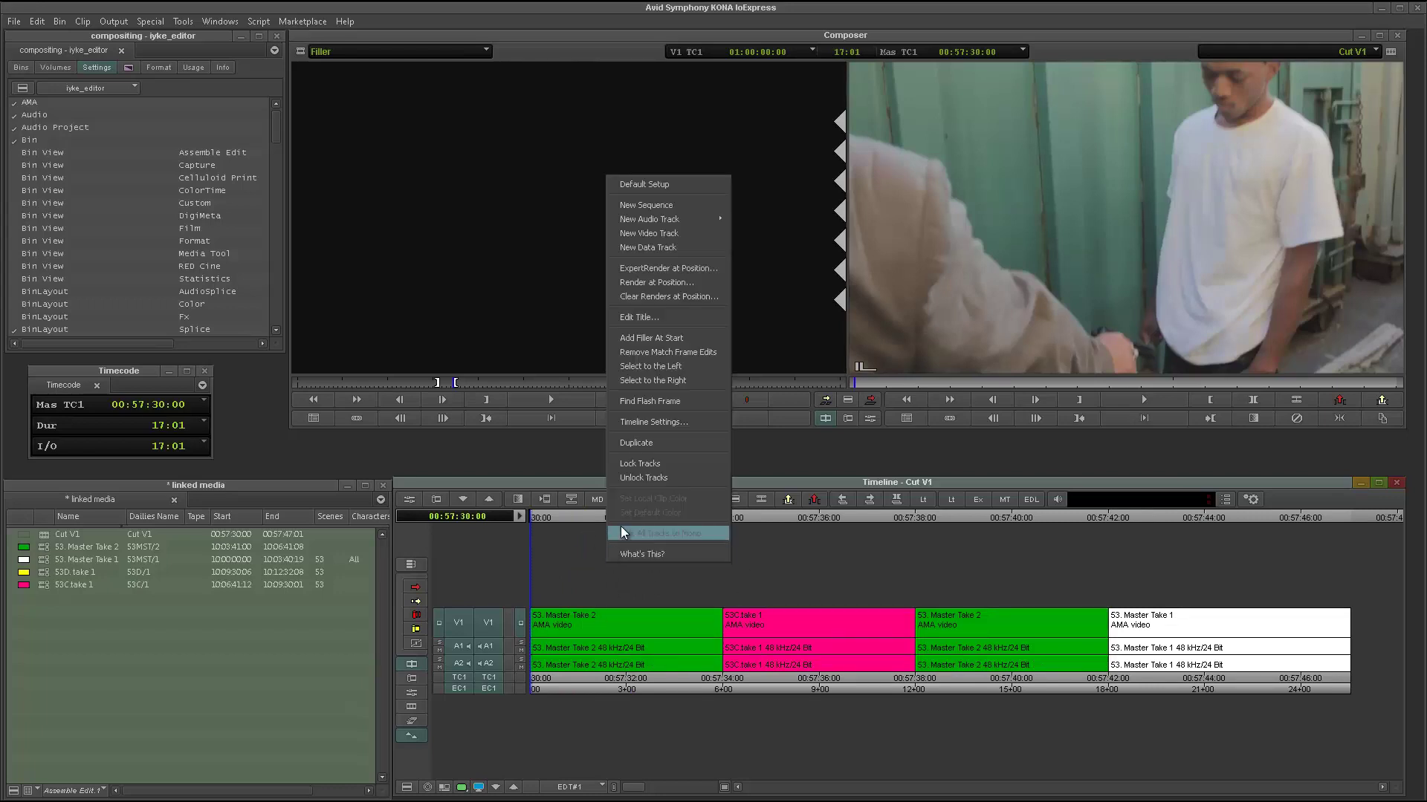
click(667, 342)
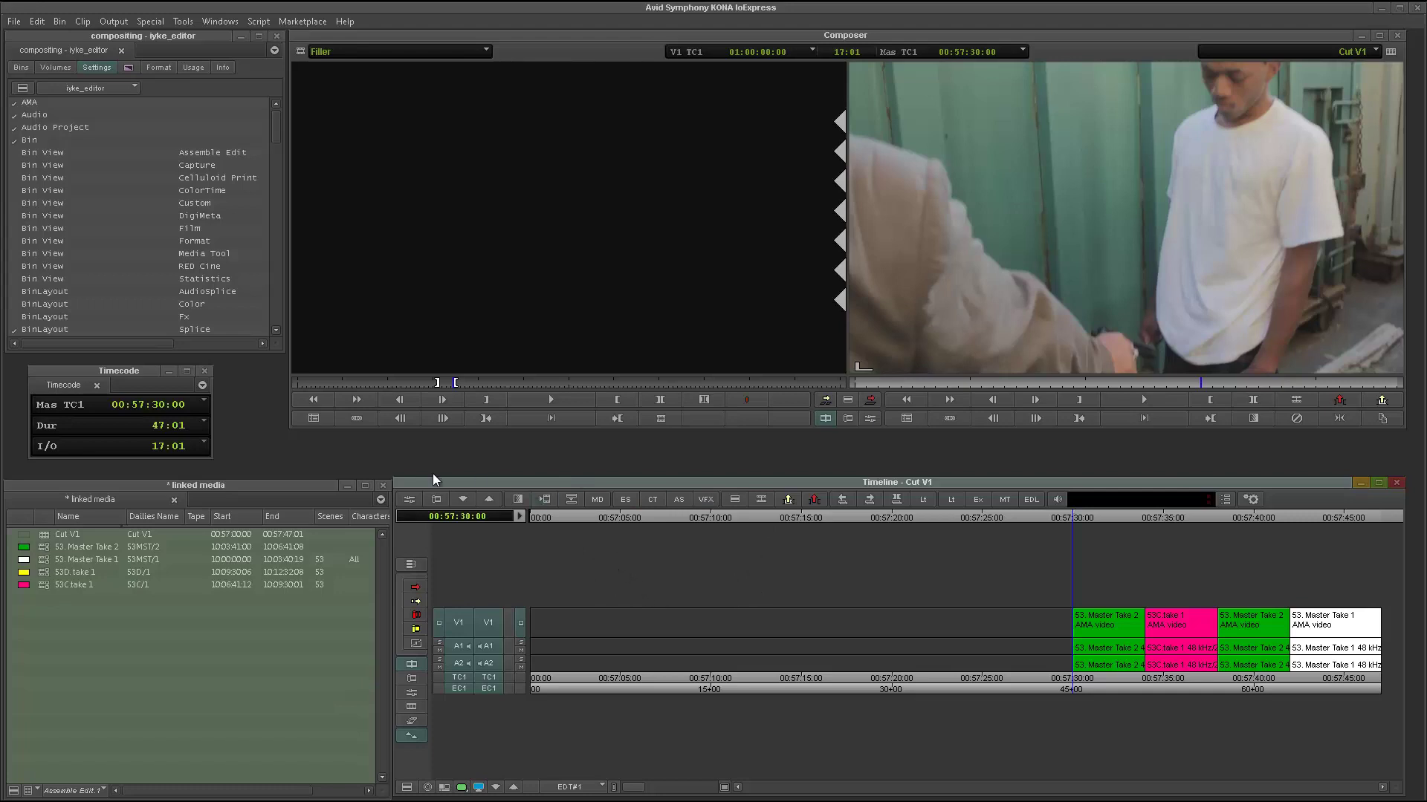
Check the 30-second Start Filler Duration in the Timeline settings, then cancel without changes
click(162, 192)
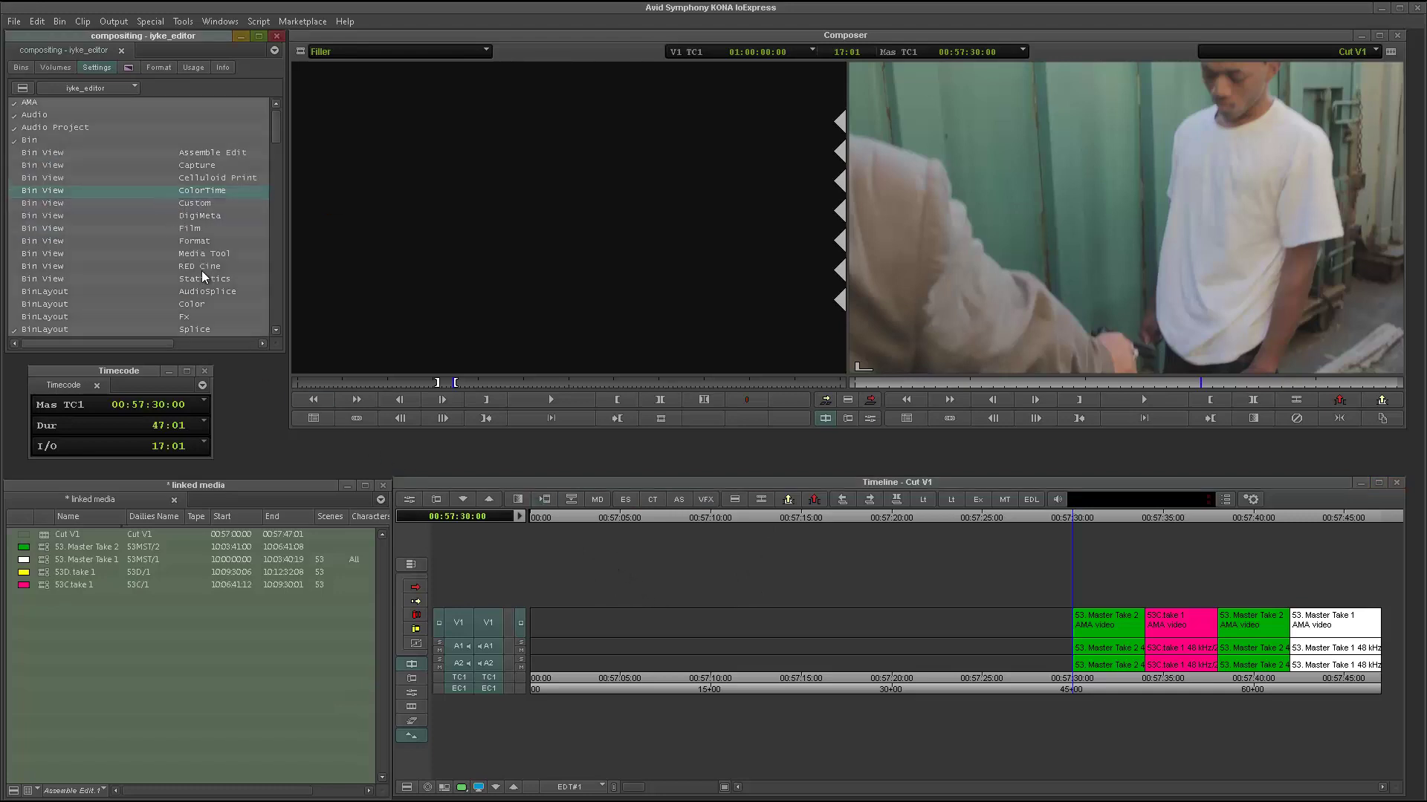
scroll(214, 298, down, 10)
double_click(61, 117)
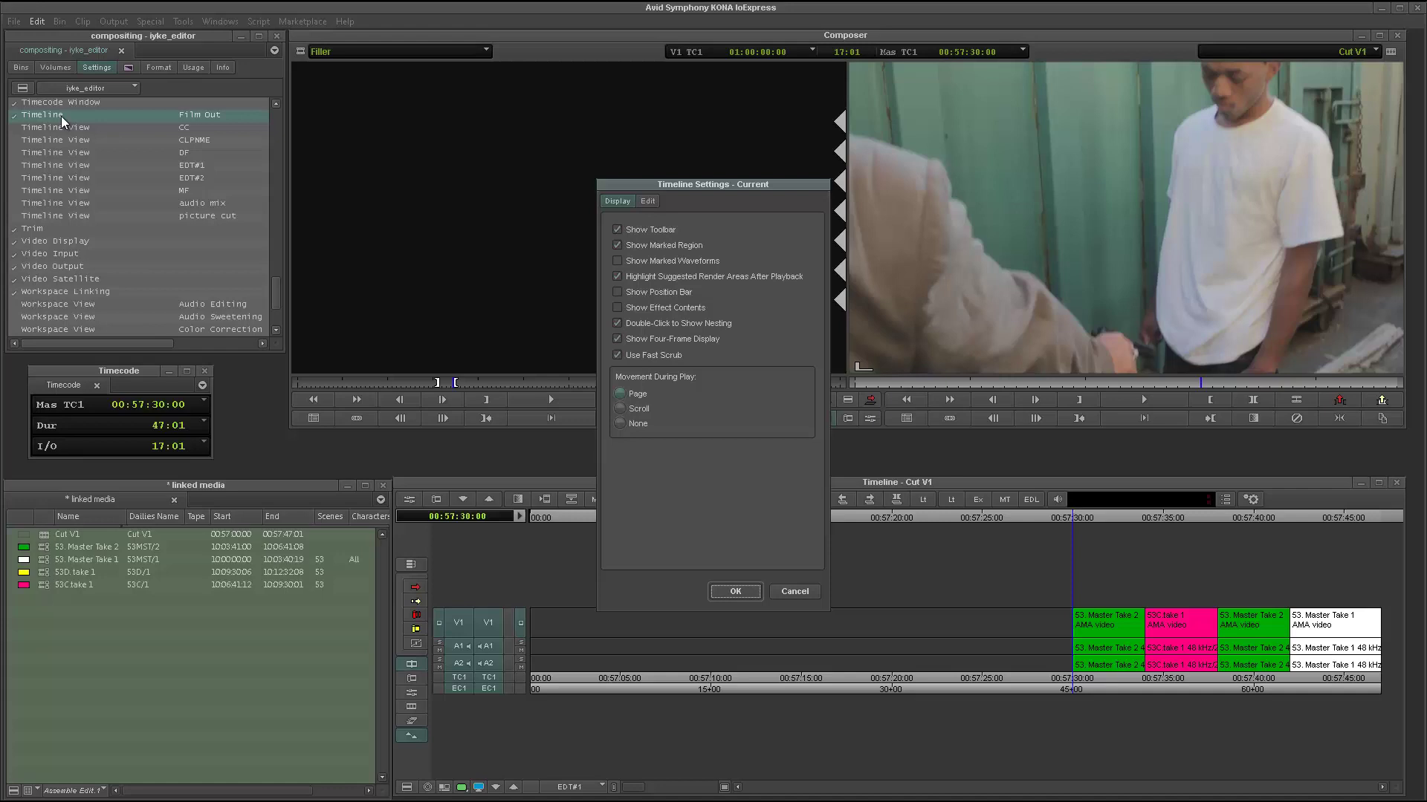
click(649, 201)
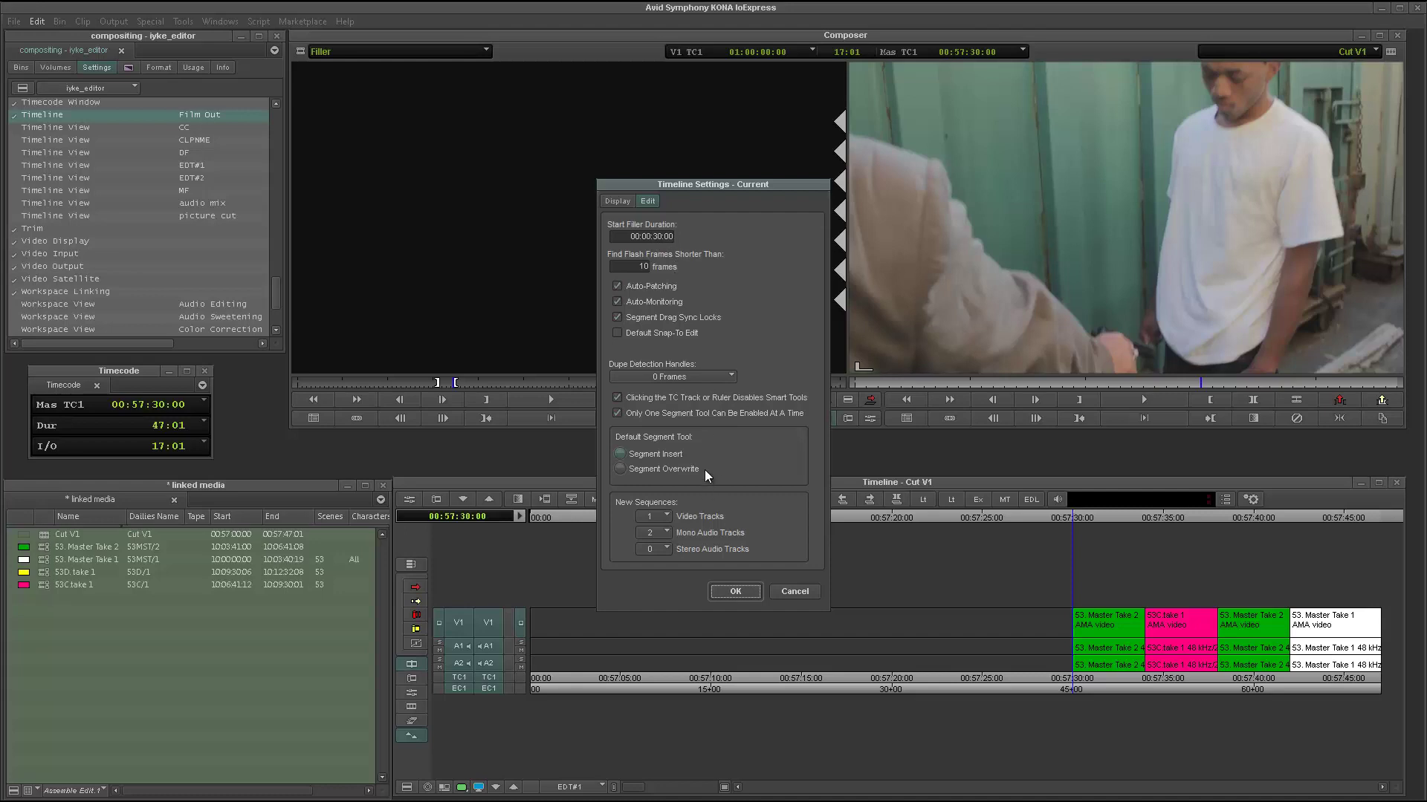
click(789, 593)
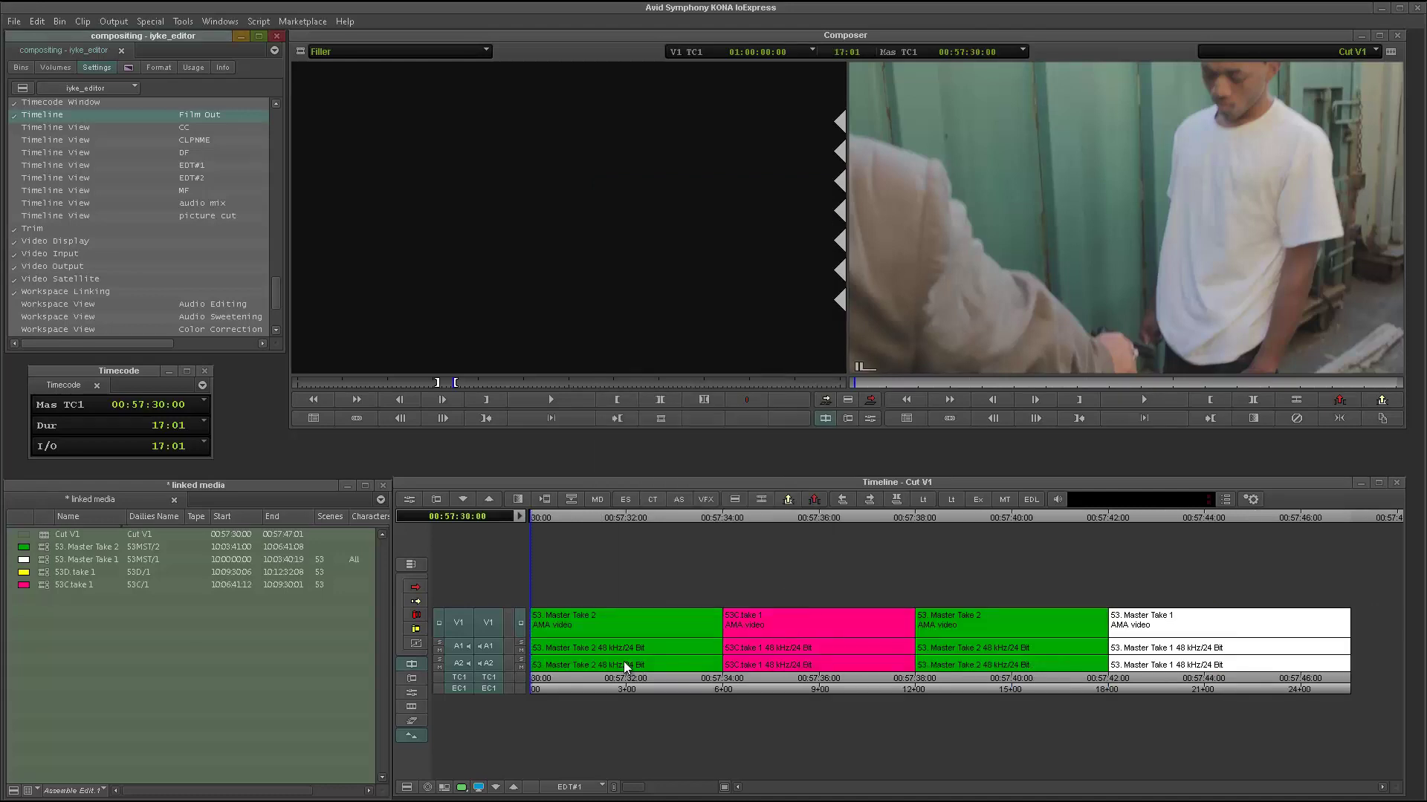
Park the position on the last frame of Cut V1 at 00:57:47:01
click(641, 668)
drag(643, 667, 616, 666)
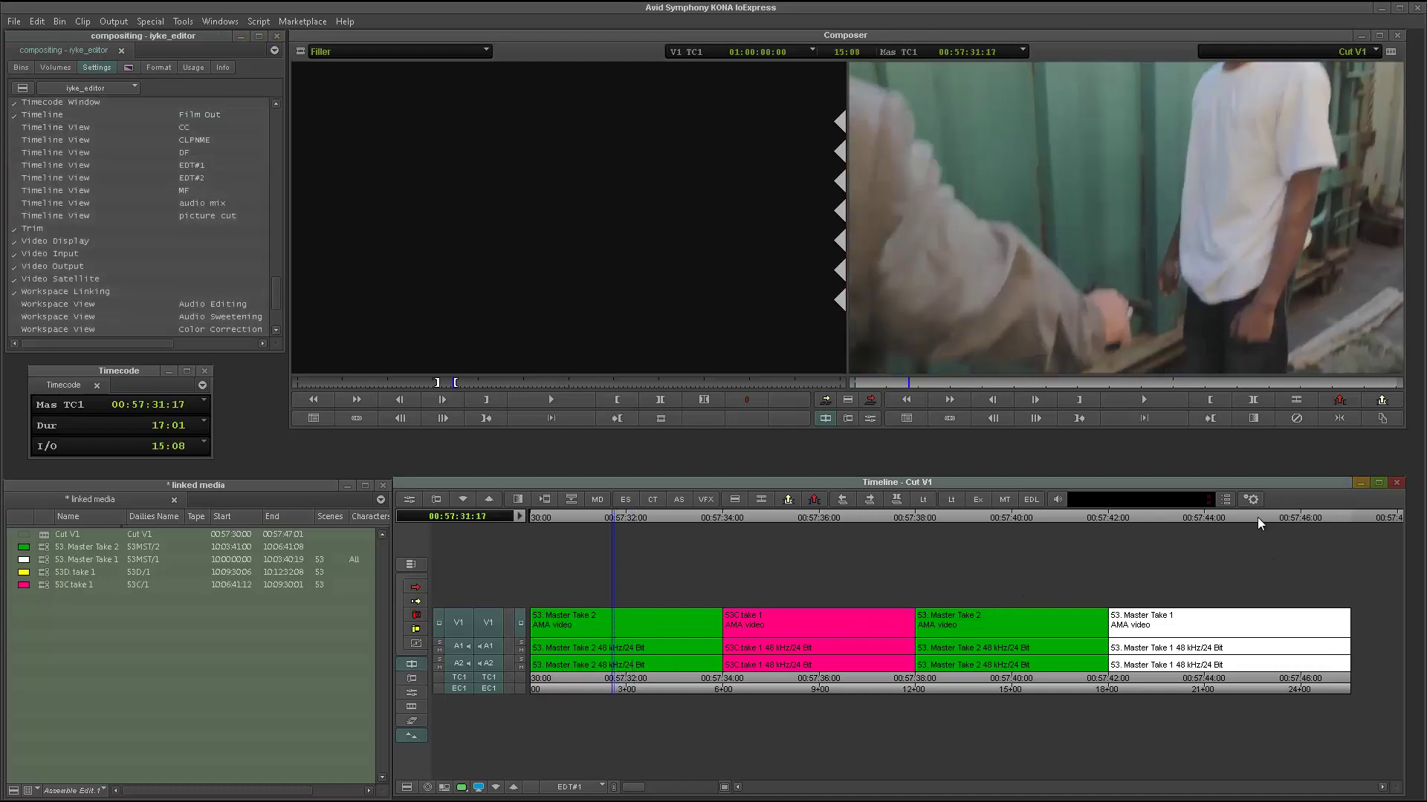
key(End)
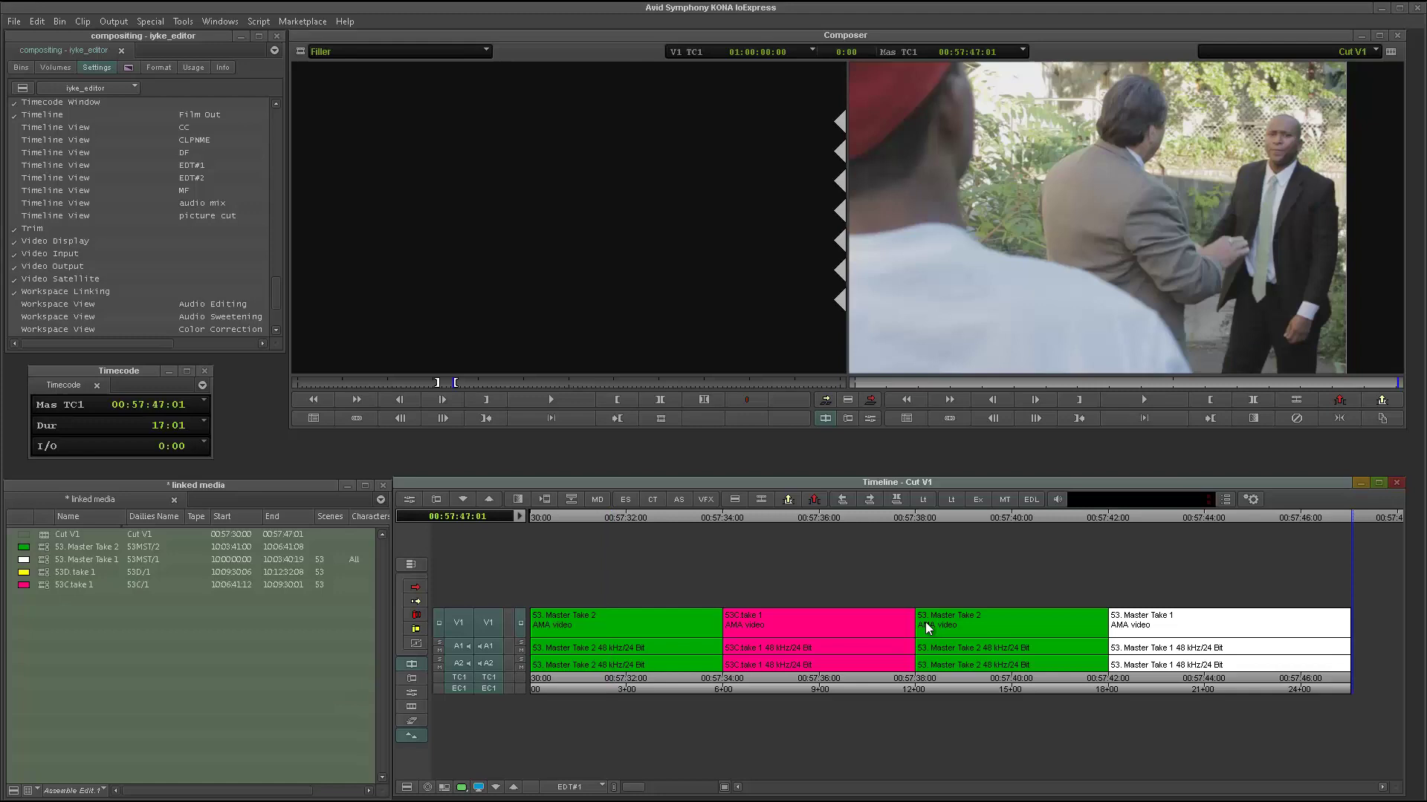
click(480, 352)
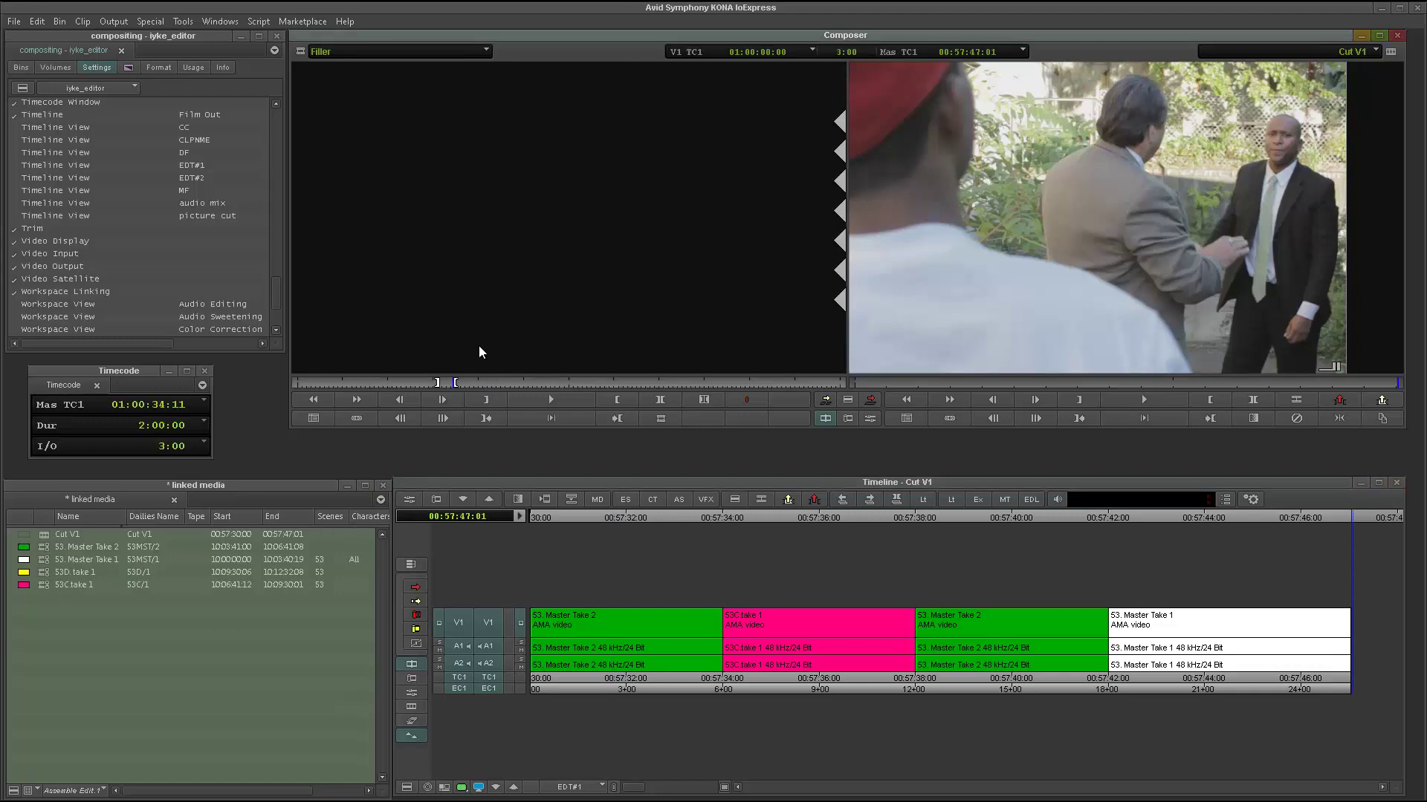
Add an empty V2 track and zoom in on the sequence's final frames, two frames back
click(628, 574)
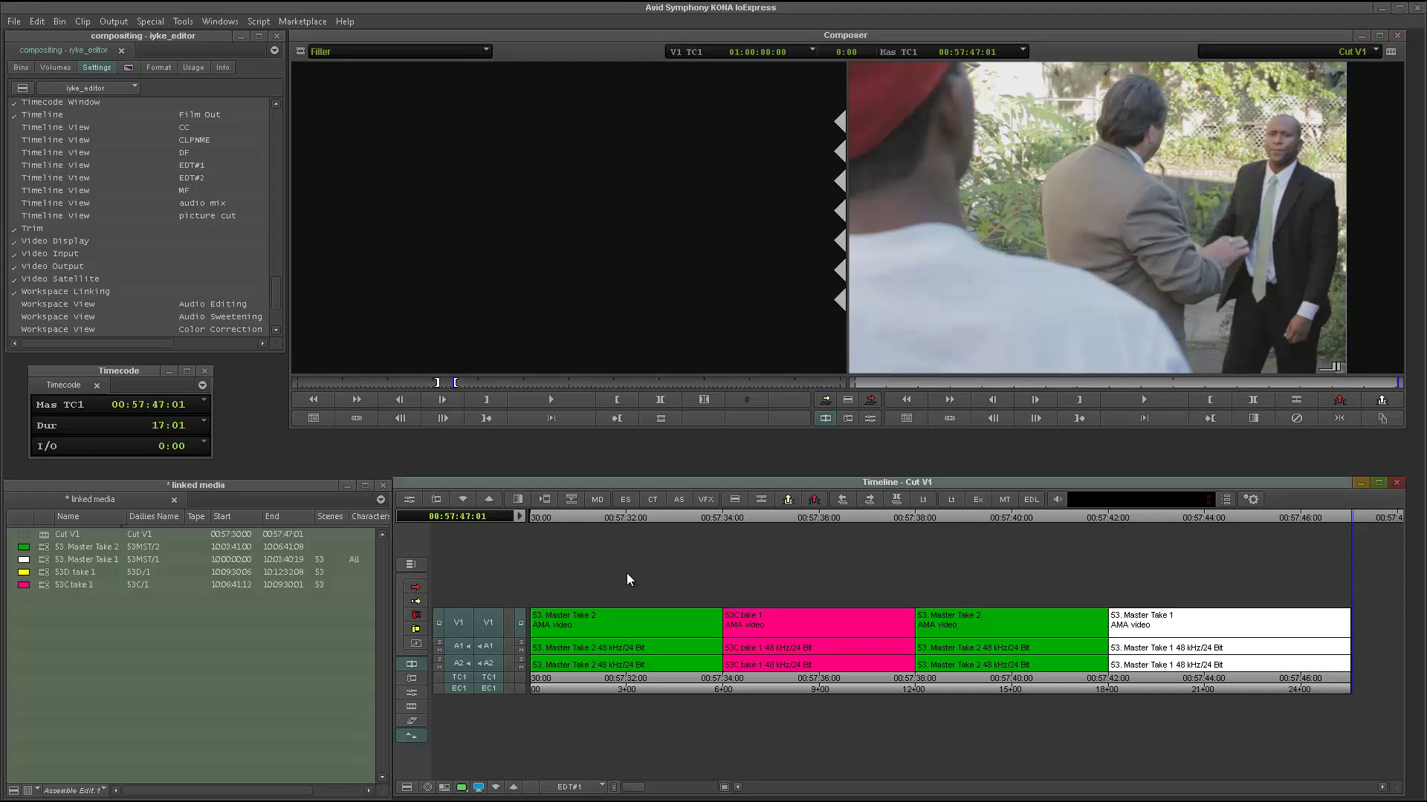
key(ctrl+y)
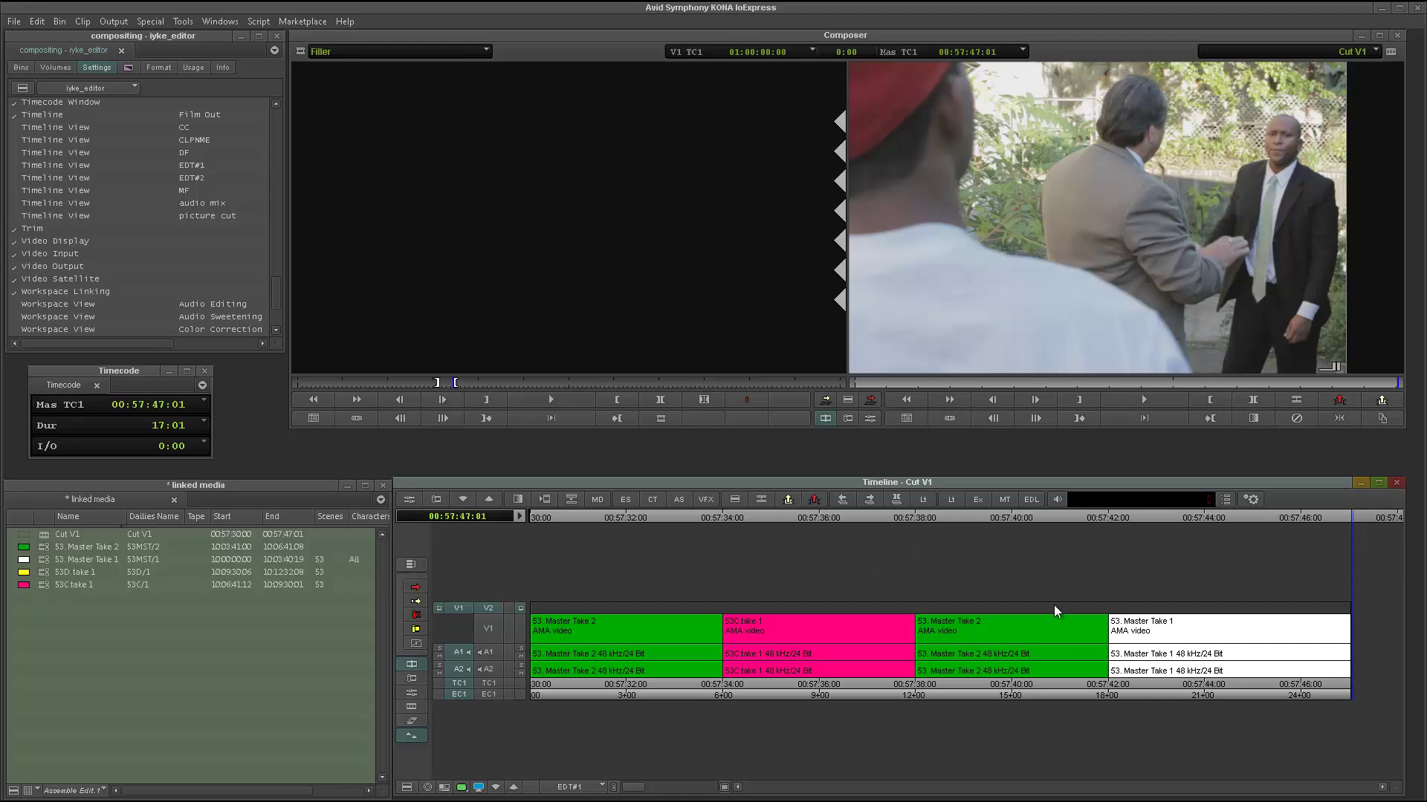
key(h)
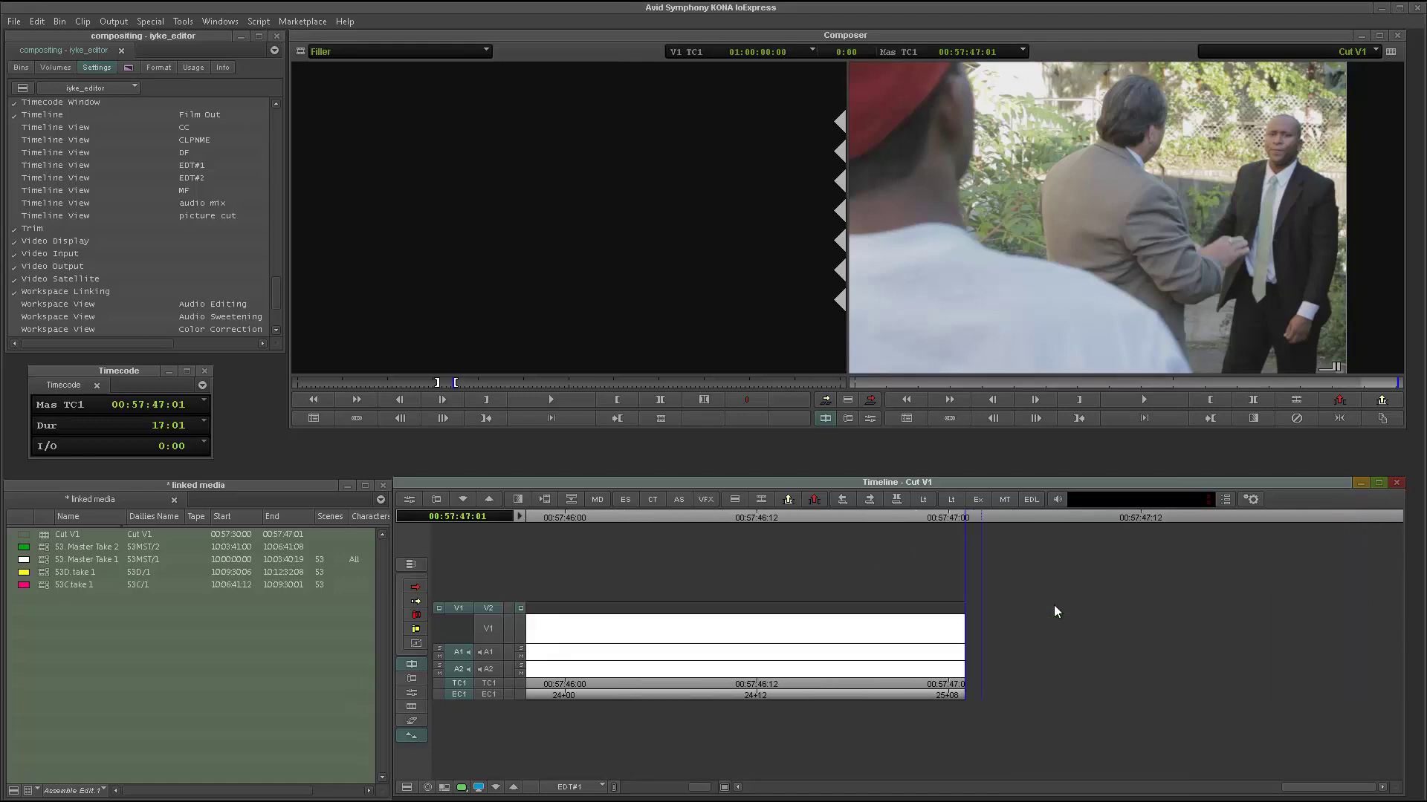
key(ctrl+[)
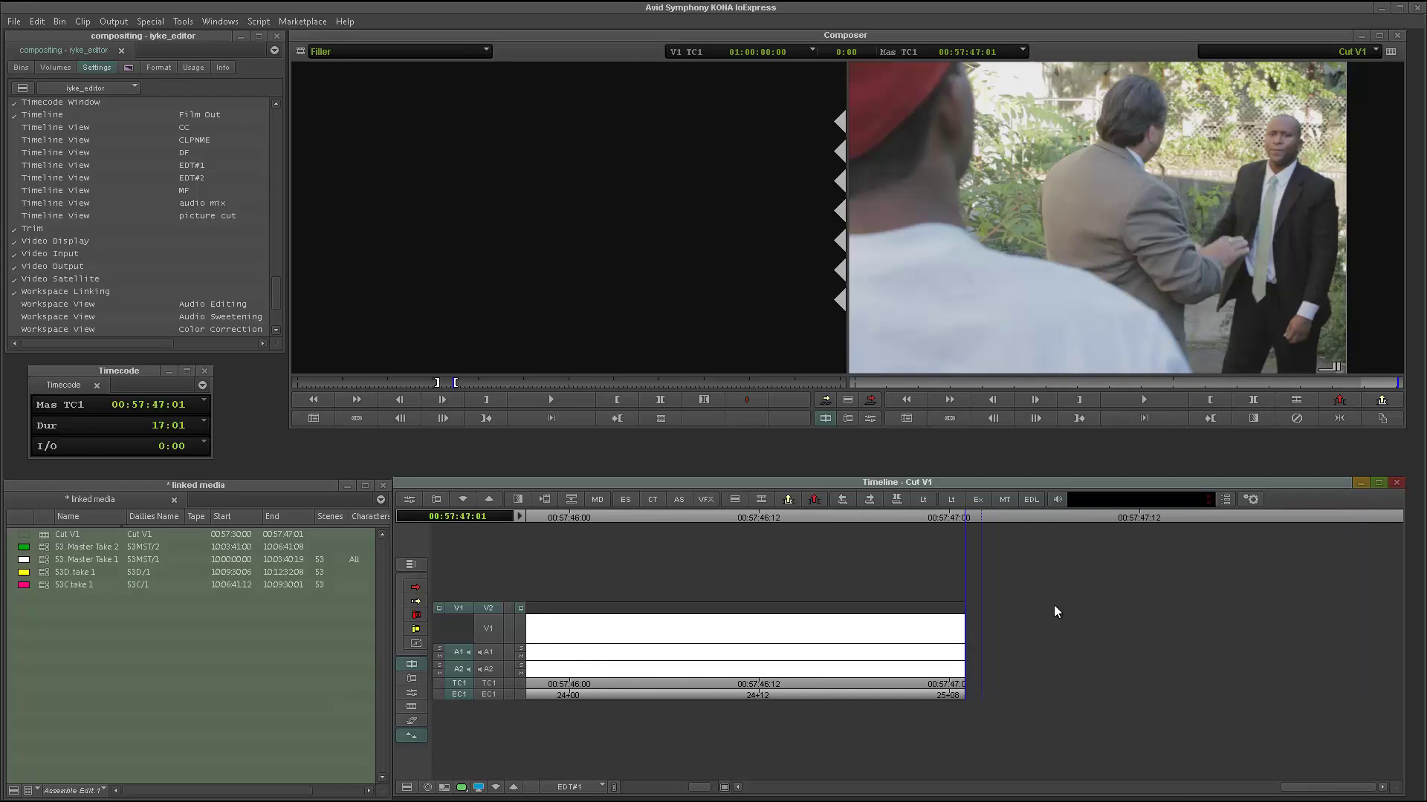
key(Left)
key(Left)
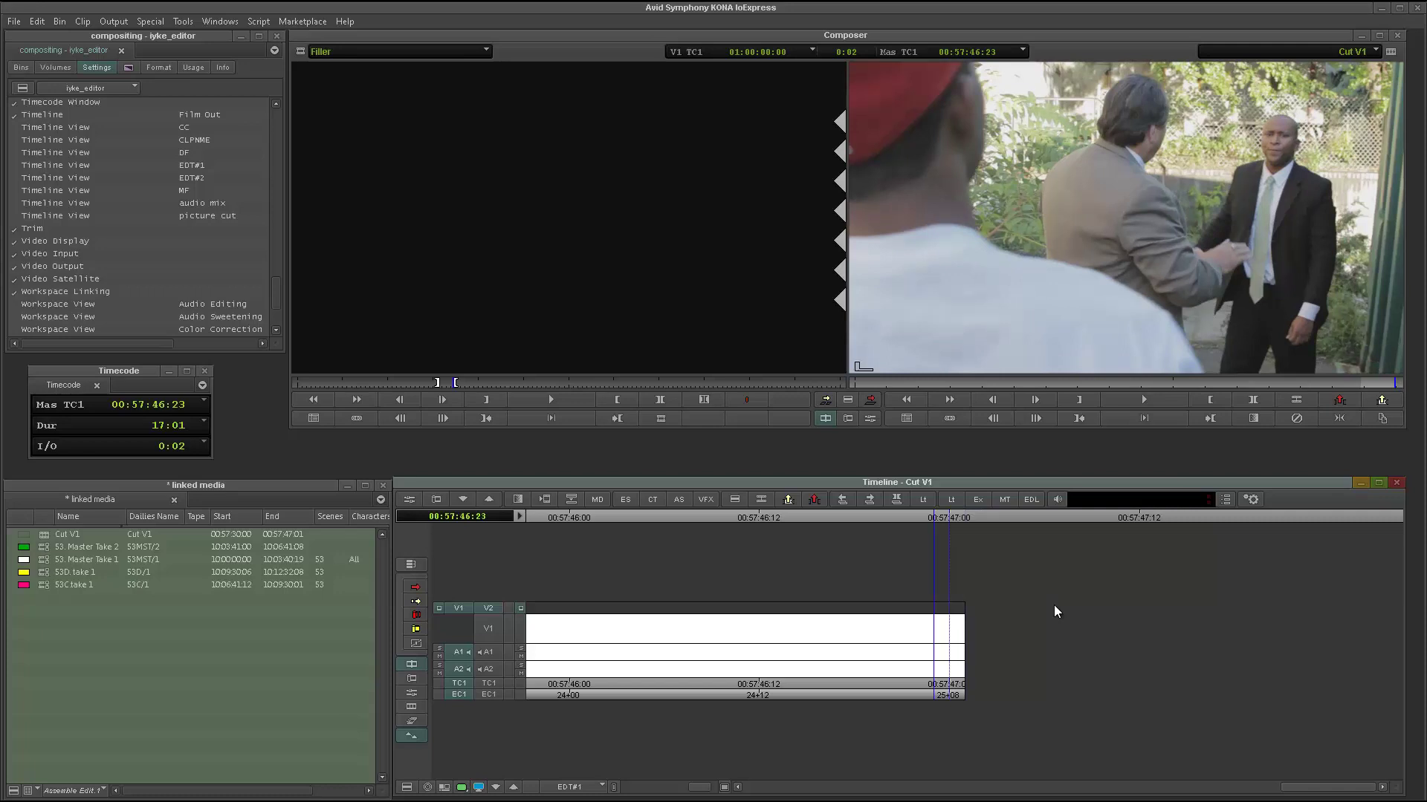
Trim the A side of the last edit 23 frames later, extending Cut V1 with black to 17:22
key(Left)
key(Left)
key(Left)
click(922, 530)
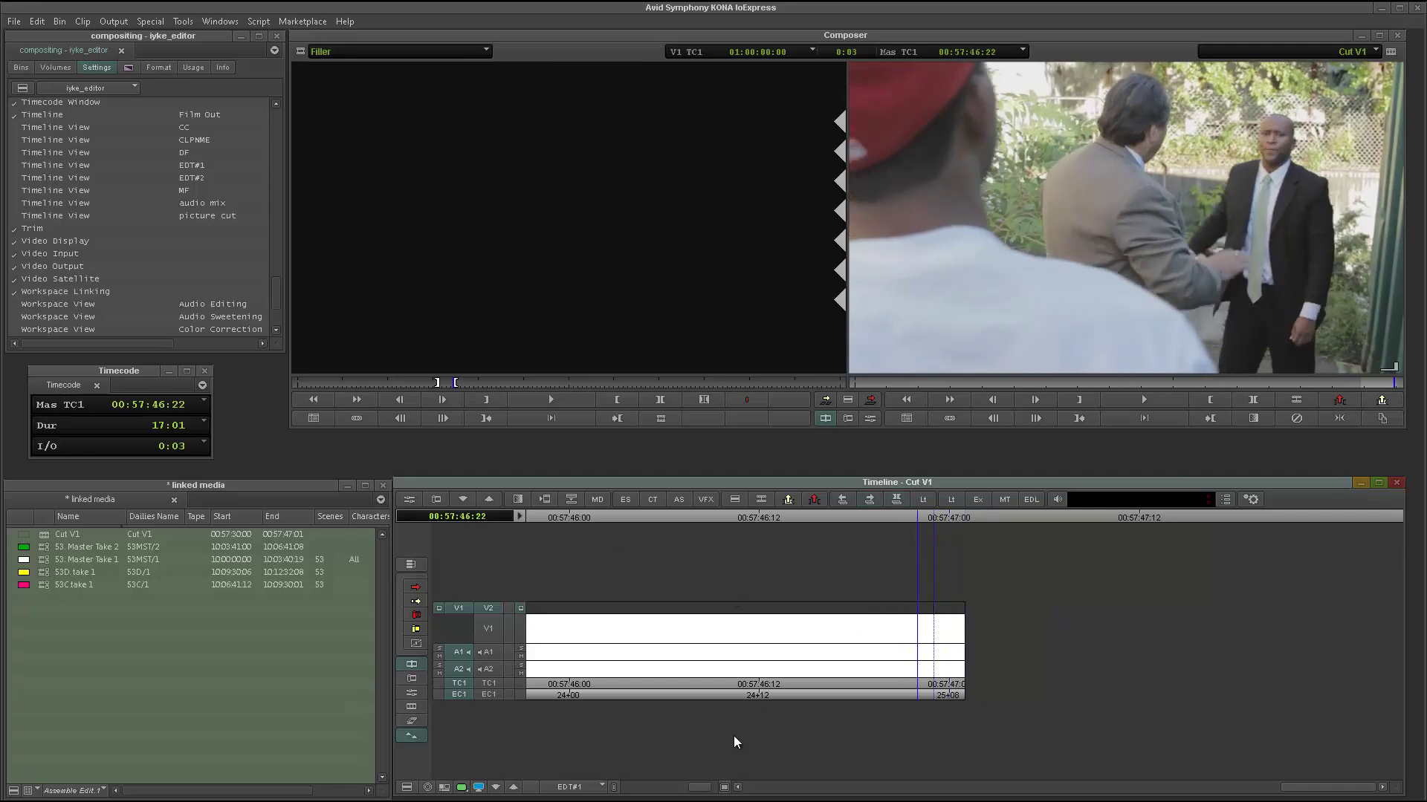
key(u)
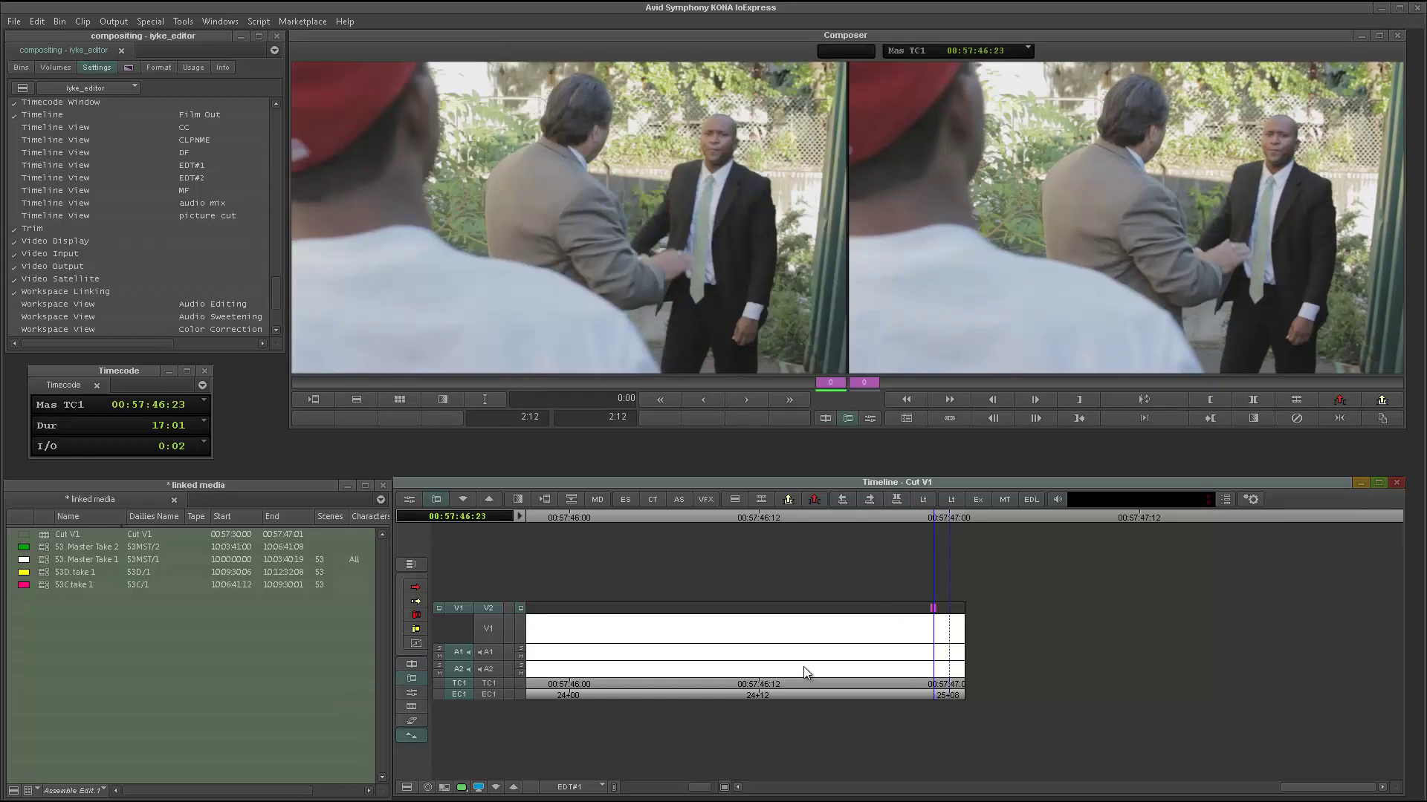
key(p)
drag(928, 610, 1284, 658)
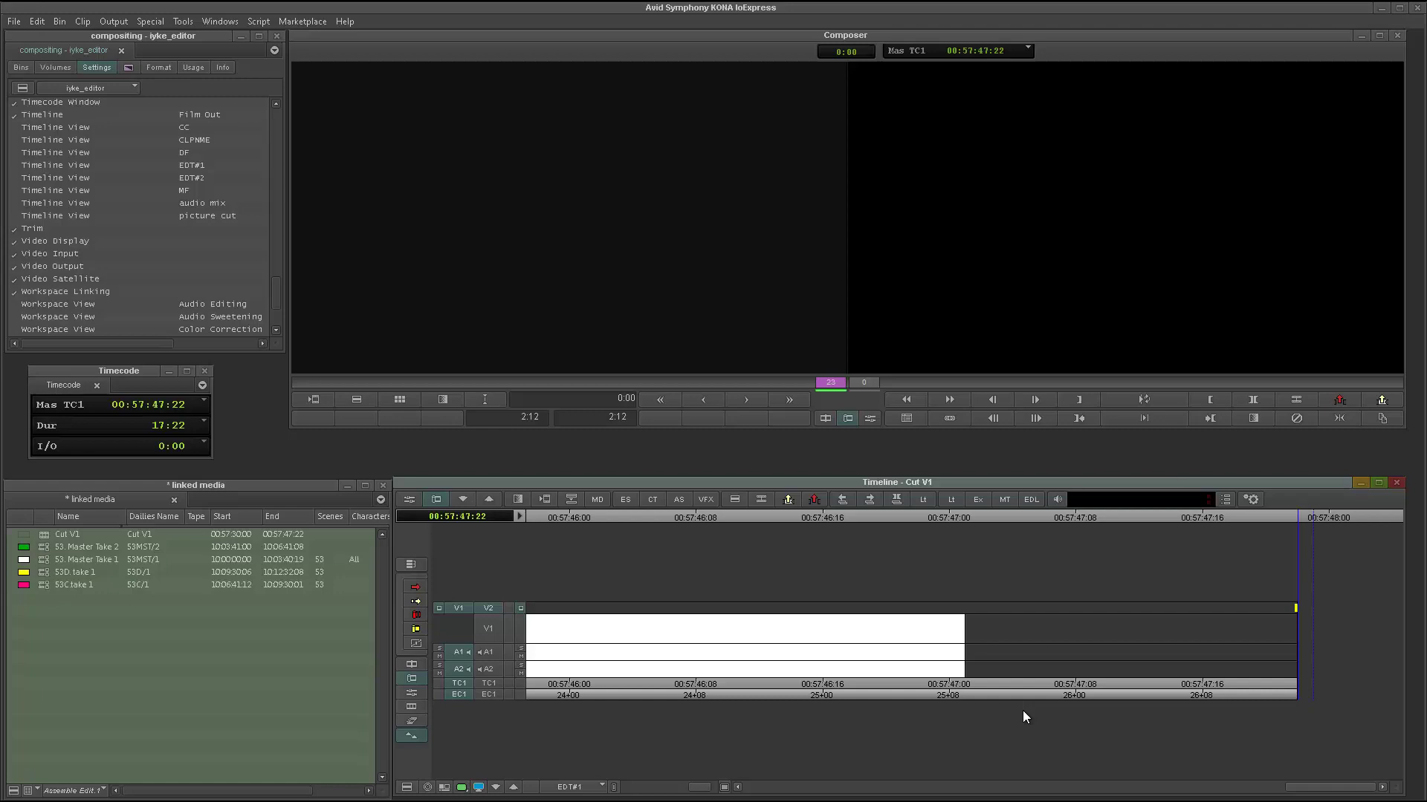
key(ctrl+bracketleft)
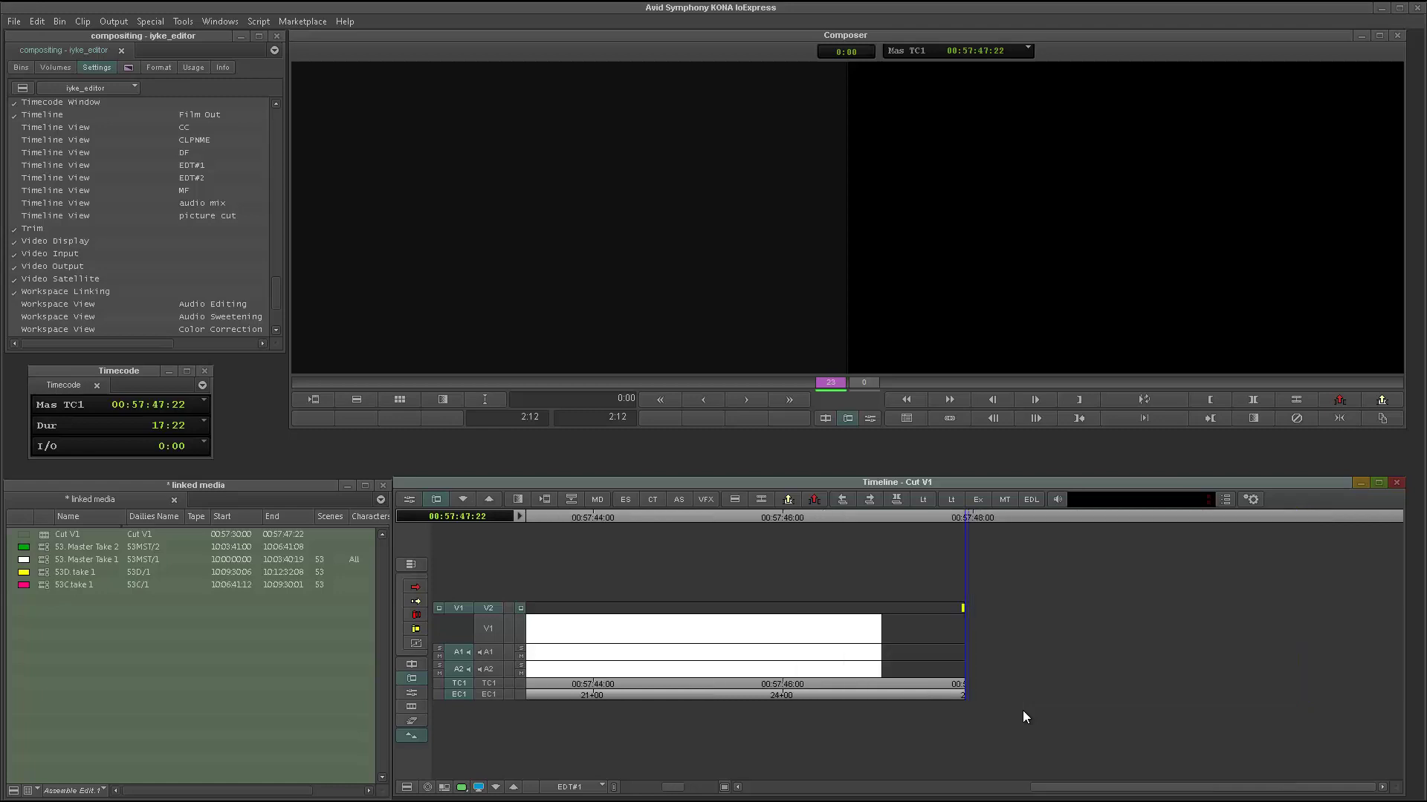
Remove the trailing filler so Cut V1 ends on Master Take 1 at 00:57:47:01
key(ctrl+bracketleft)
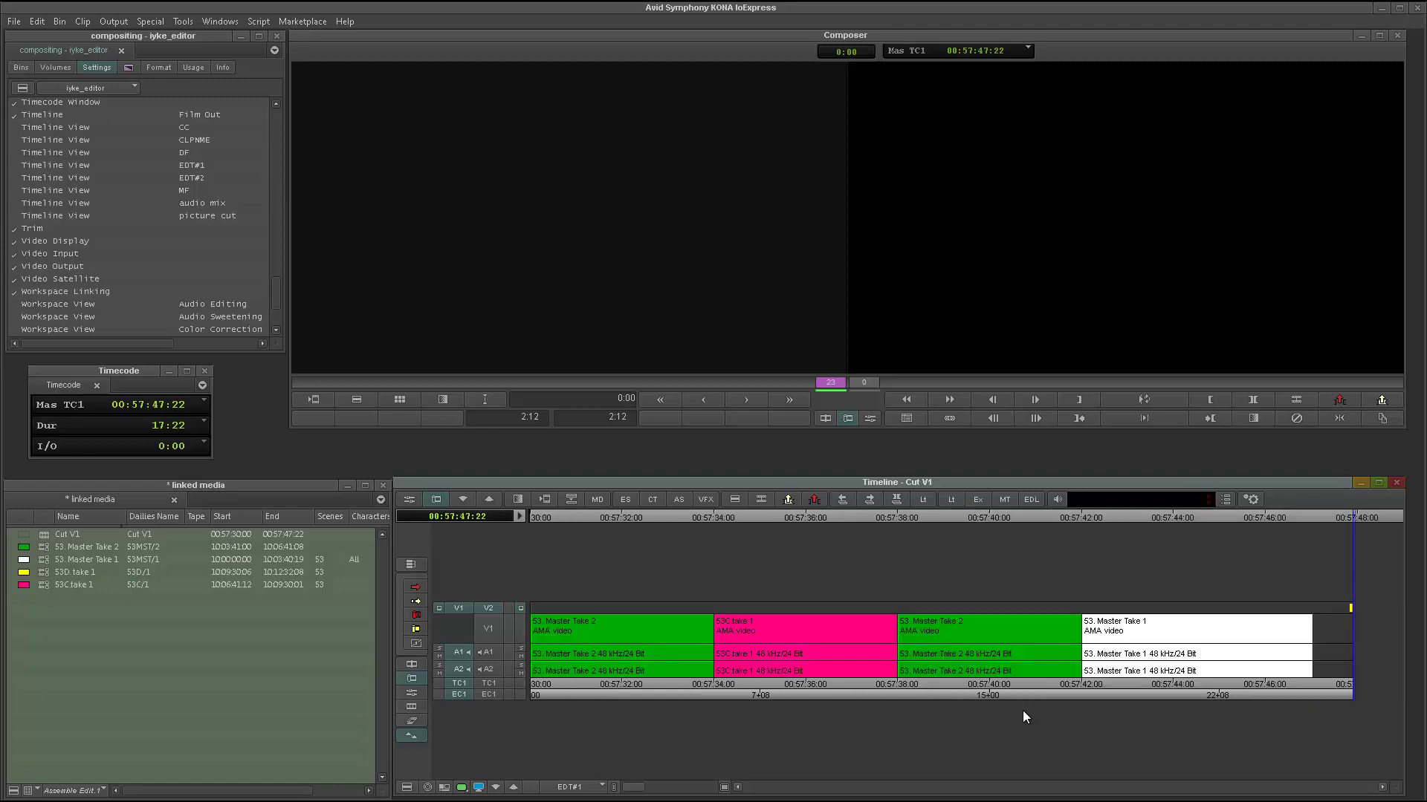
key(x)
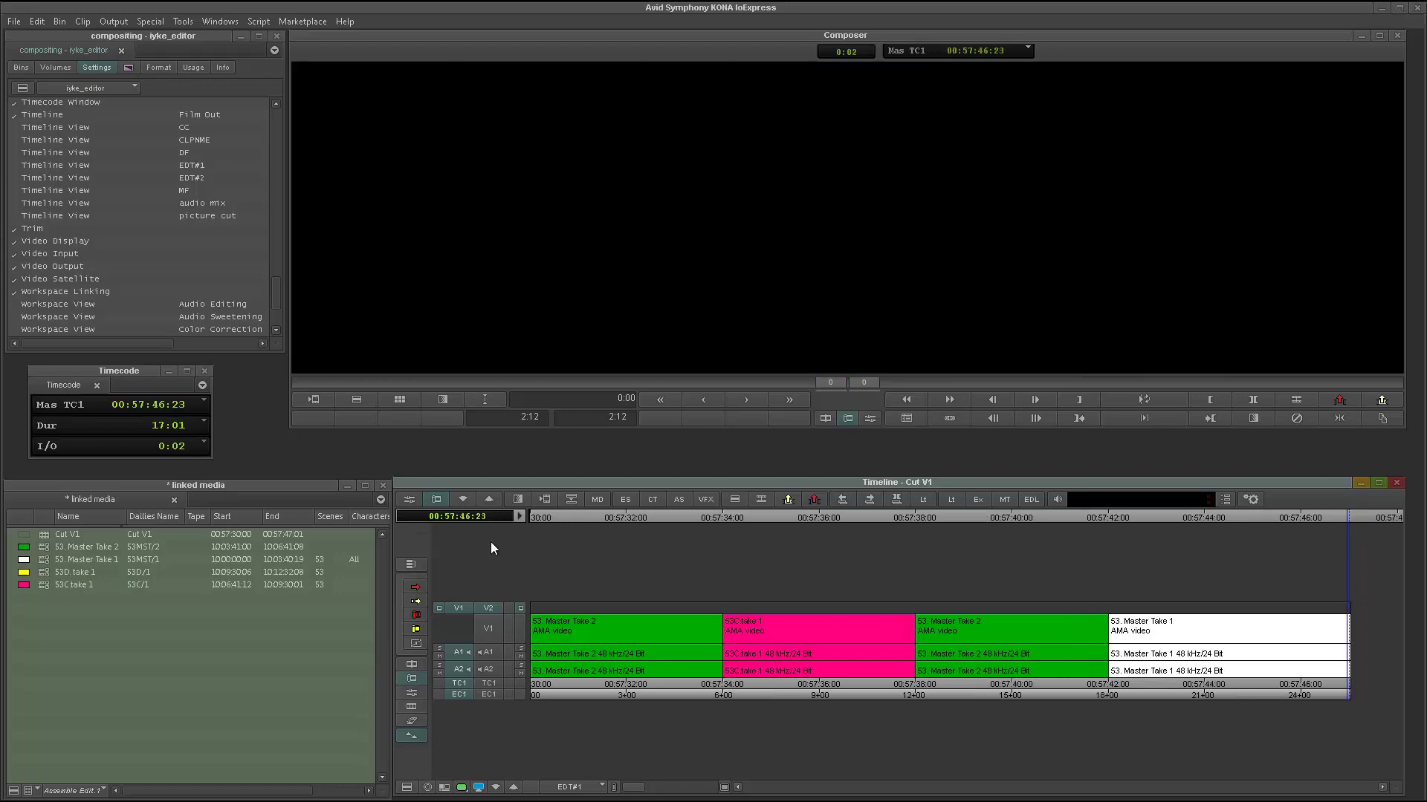
click(1190, 688)
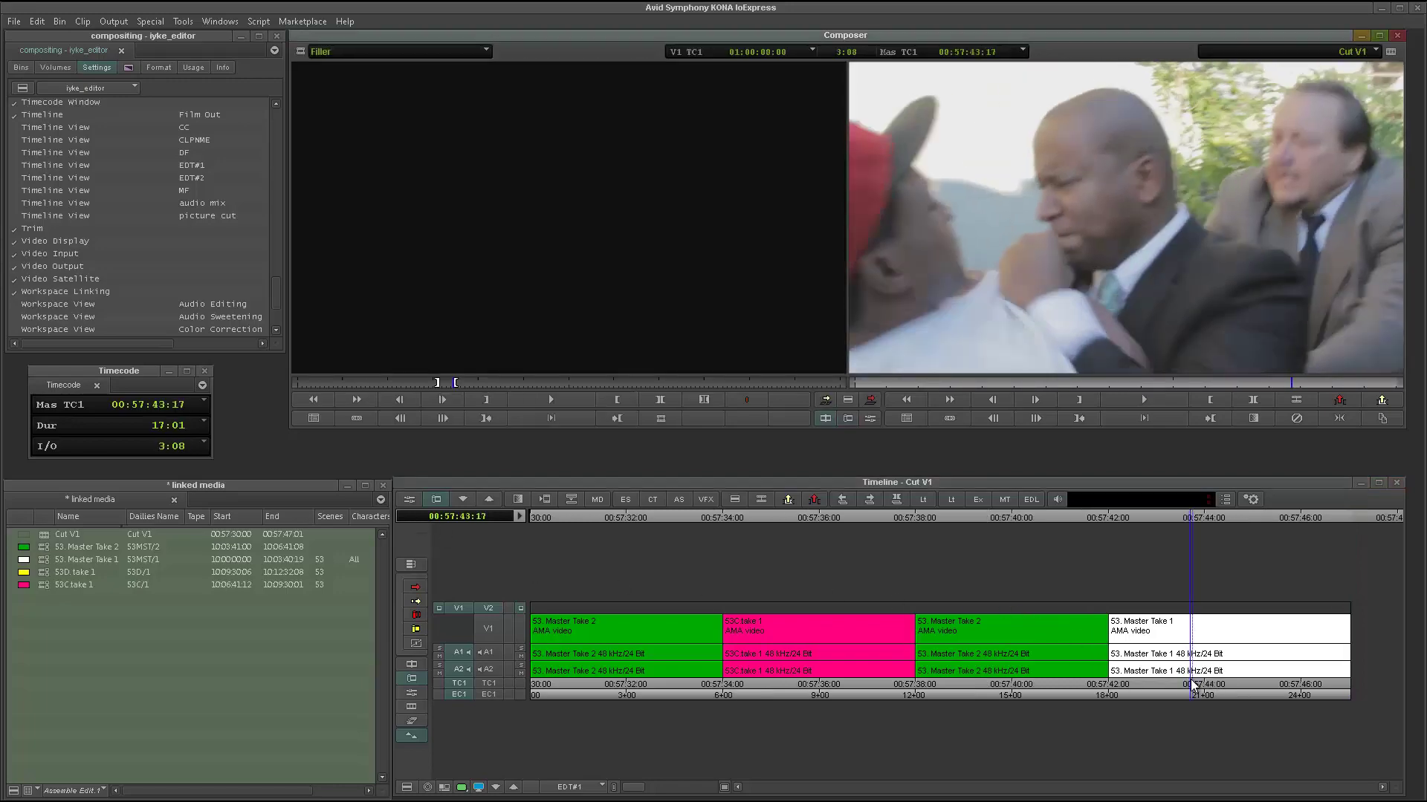
key(End)
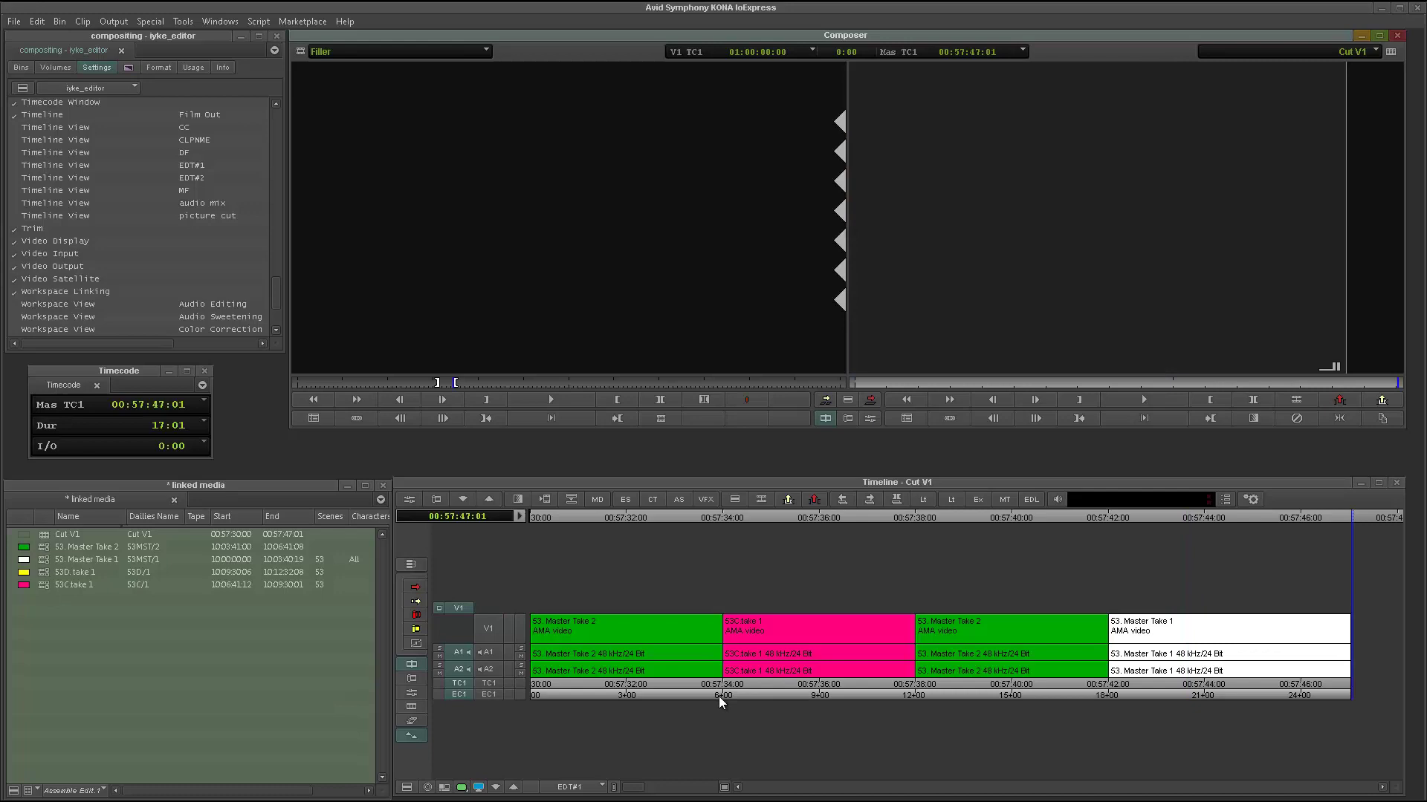
click(482, 638)
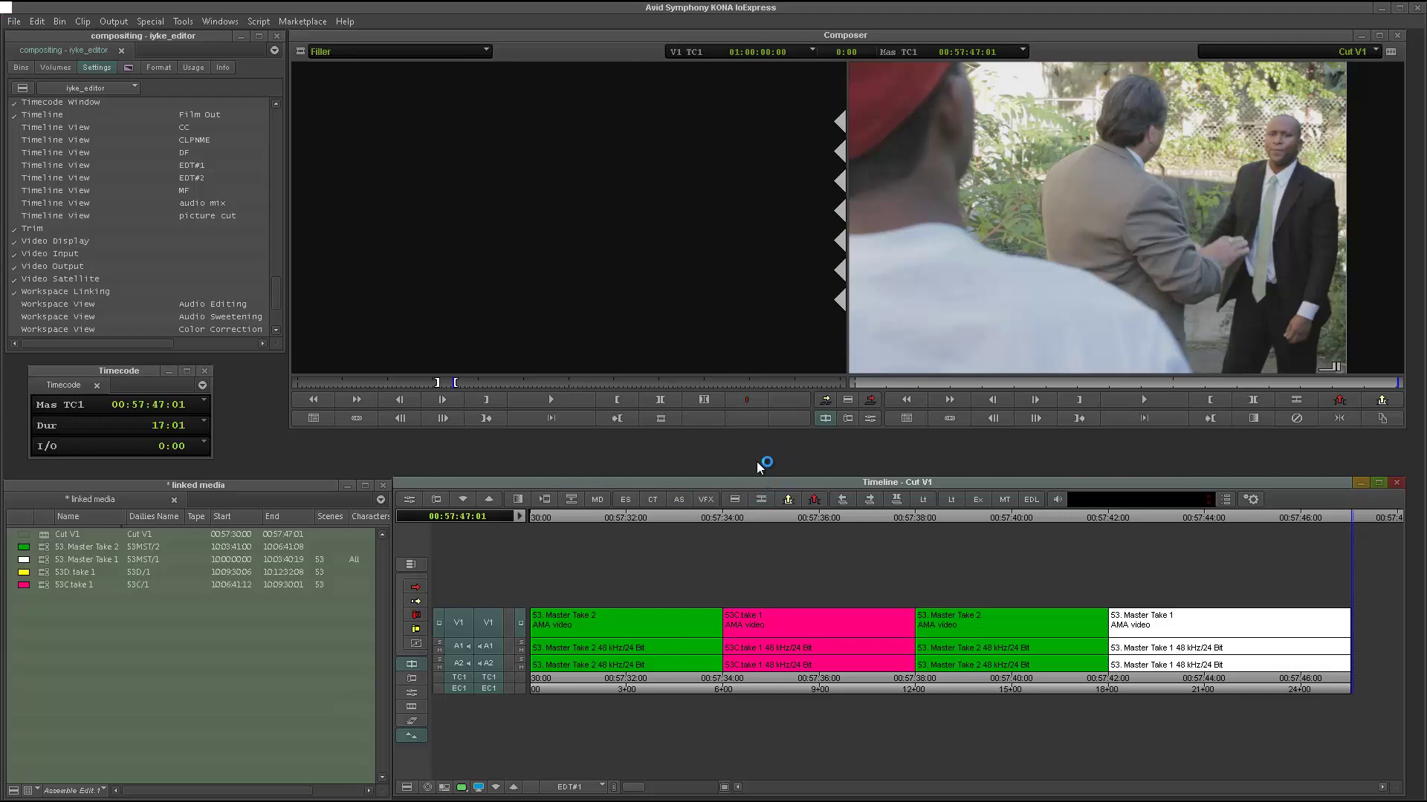
Create a blank title with a black background and save it as 'slug' in the linked media bin
click(743, 429)
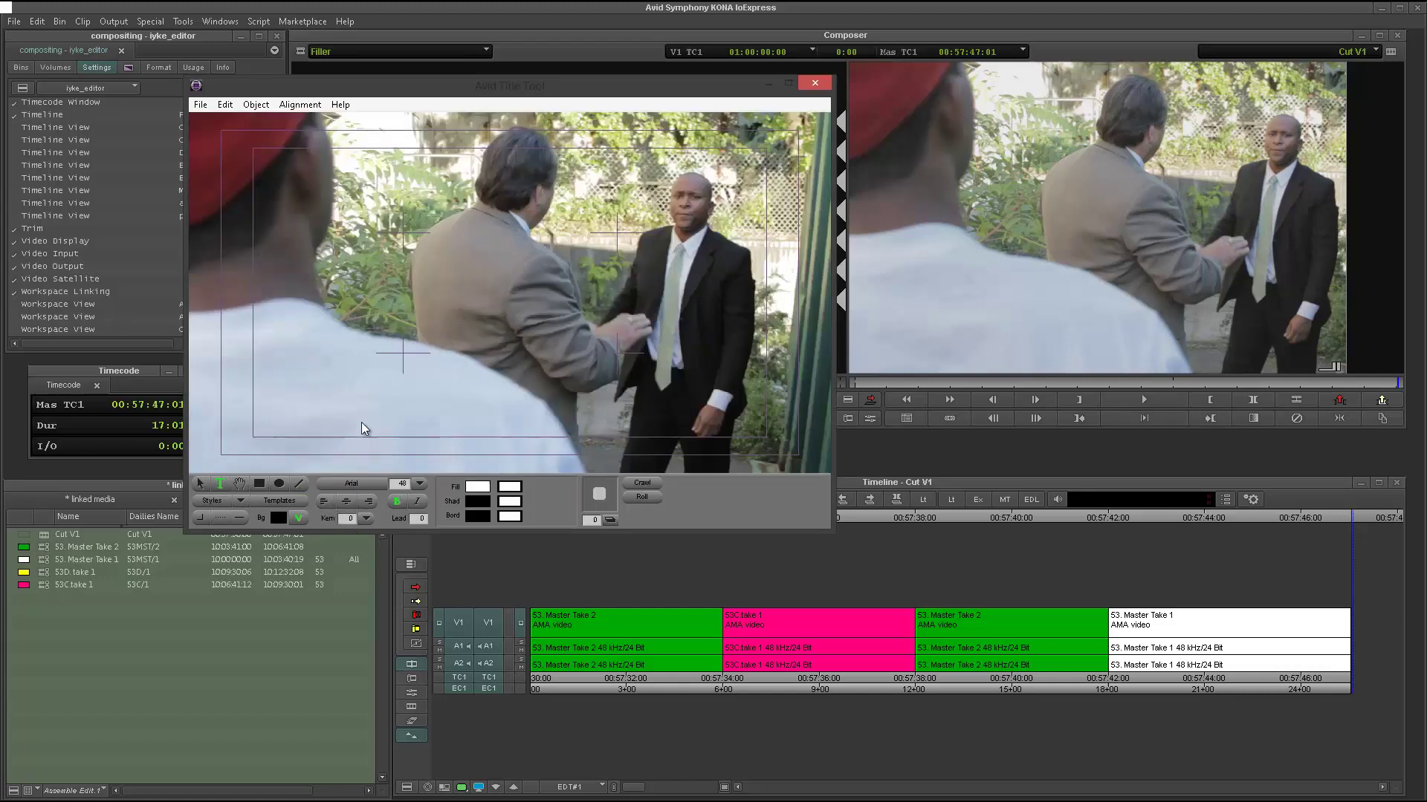
click(299, 522)
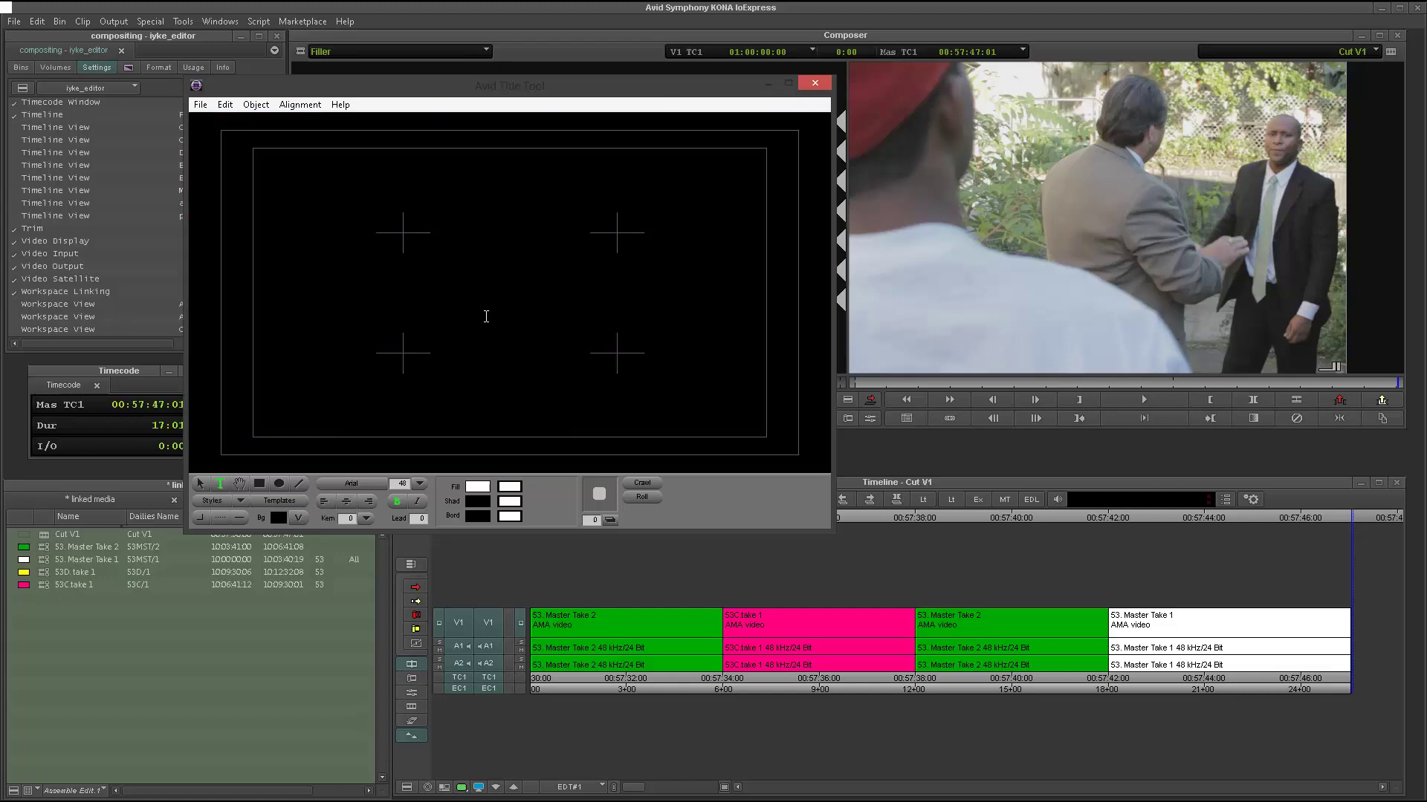
click(201, 105)
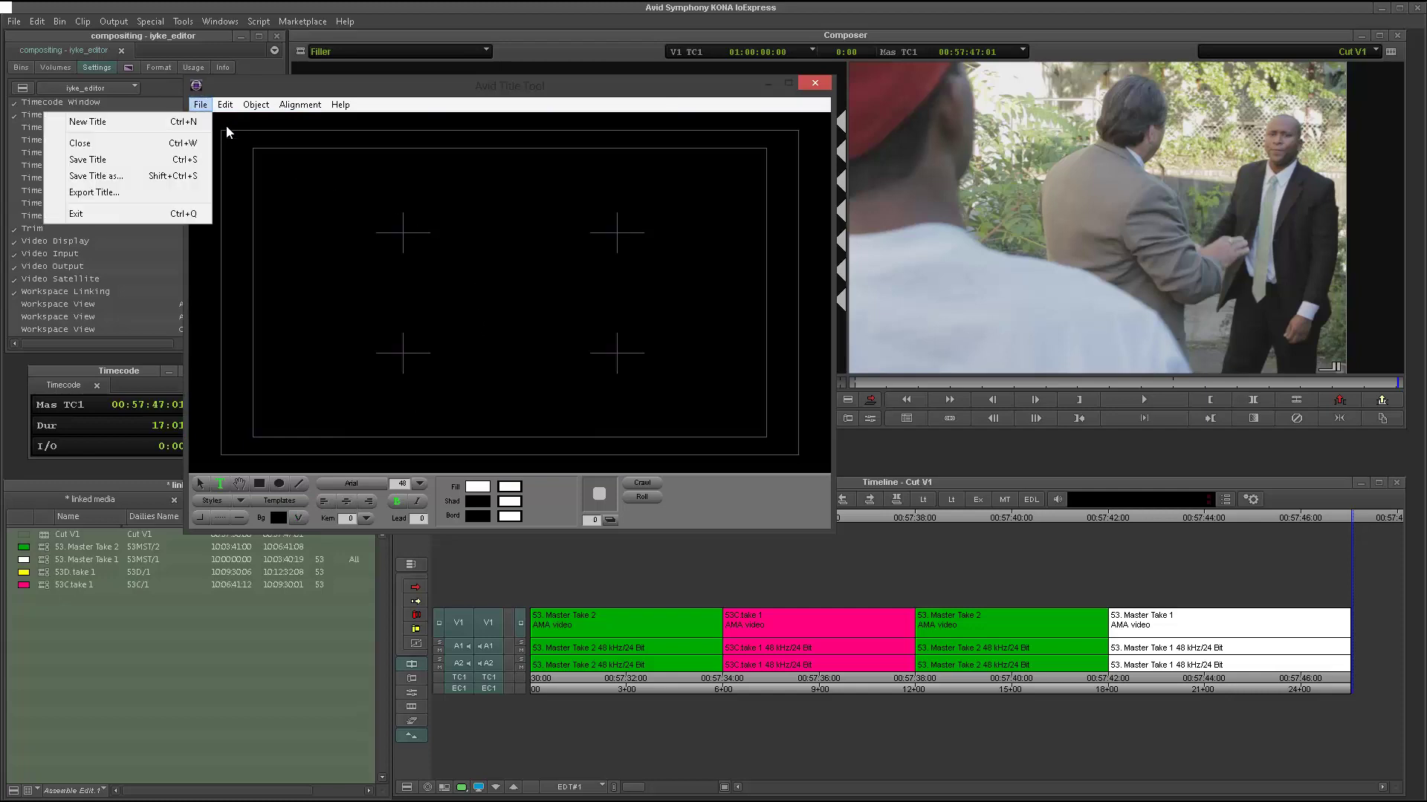
click(160, 160)
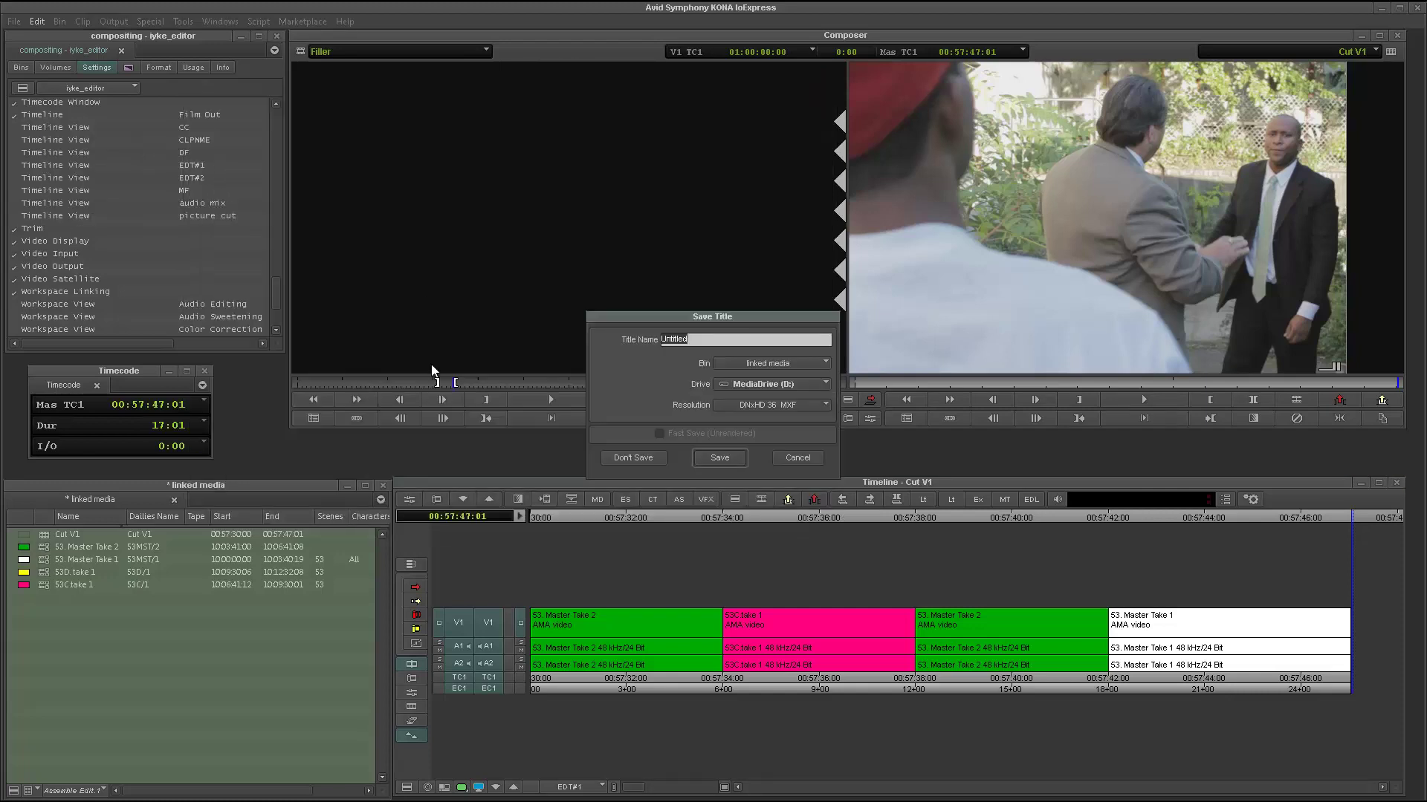
text(slug)
click(720, 458)
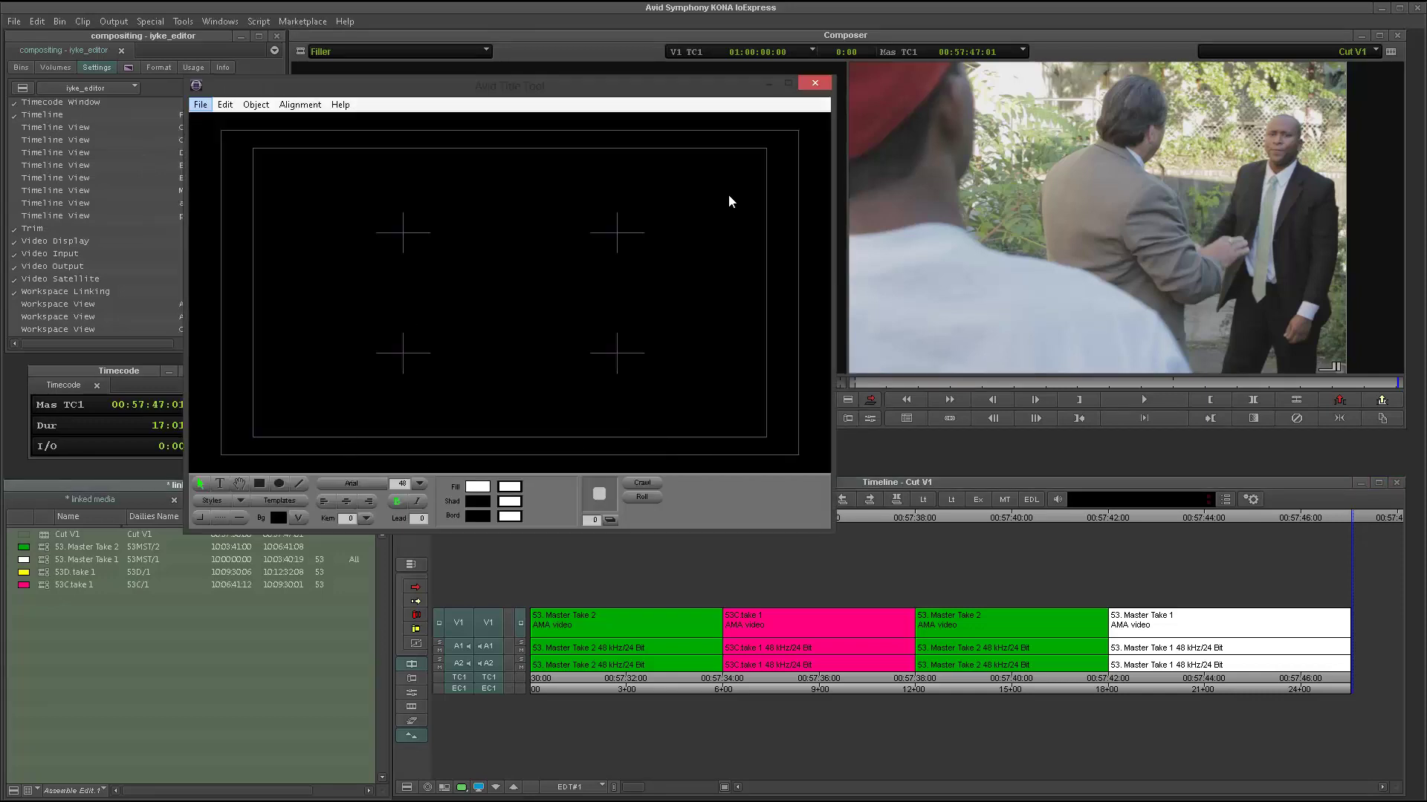
click(815, 84)
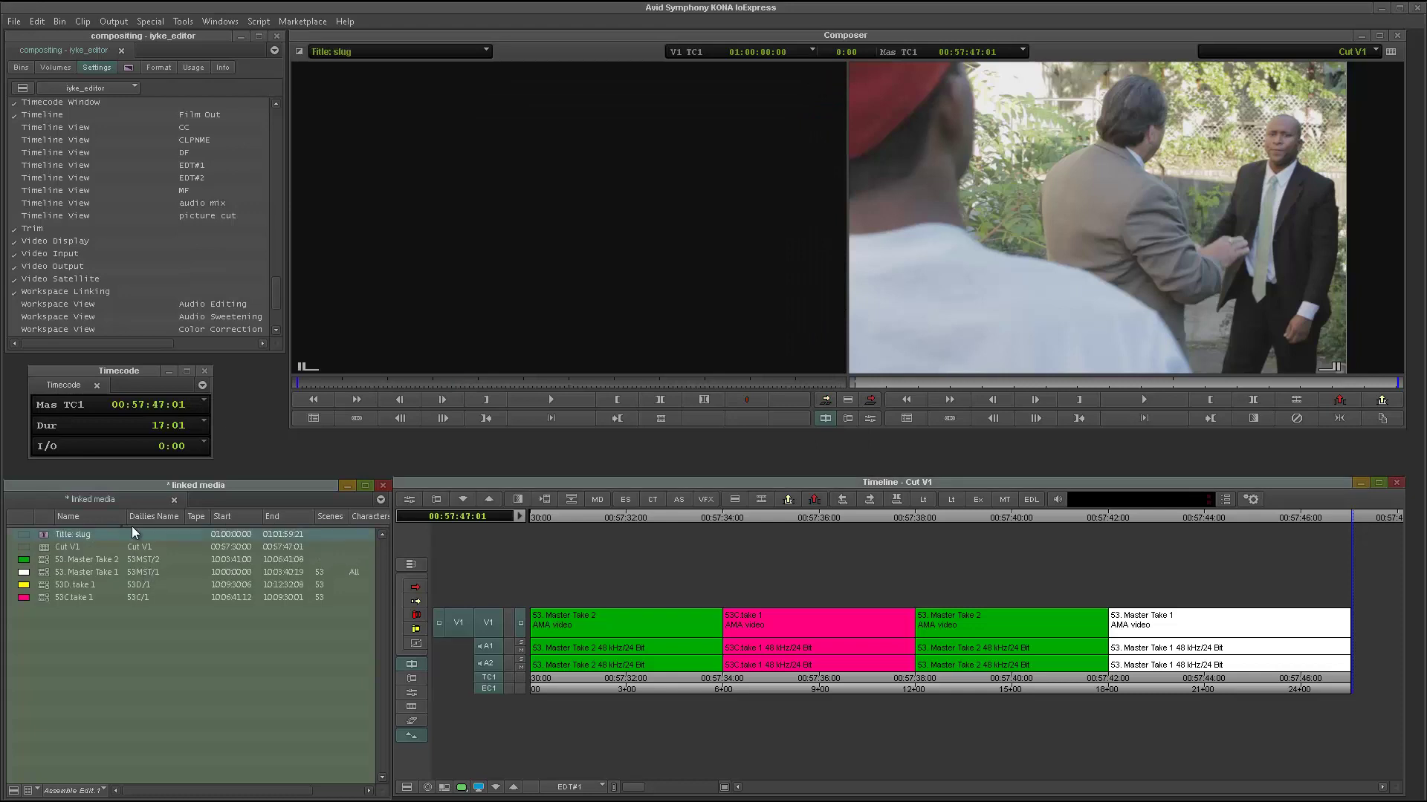
Mark a 3:00 span of the slug title and splice it after Master Take 1, ending at 00:57:50:01
click(482, 382)
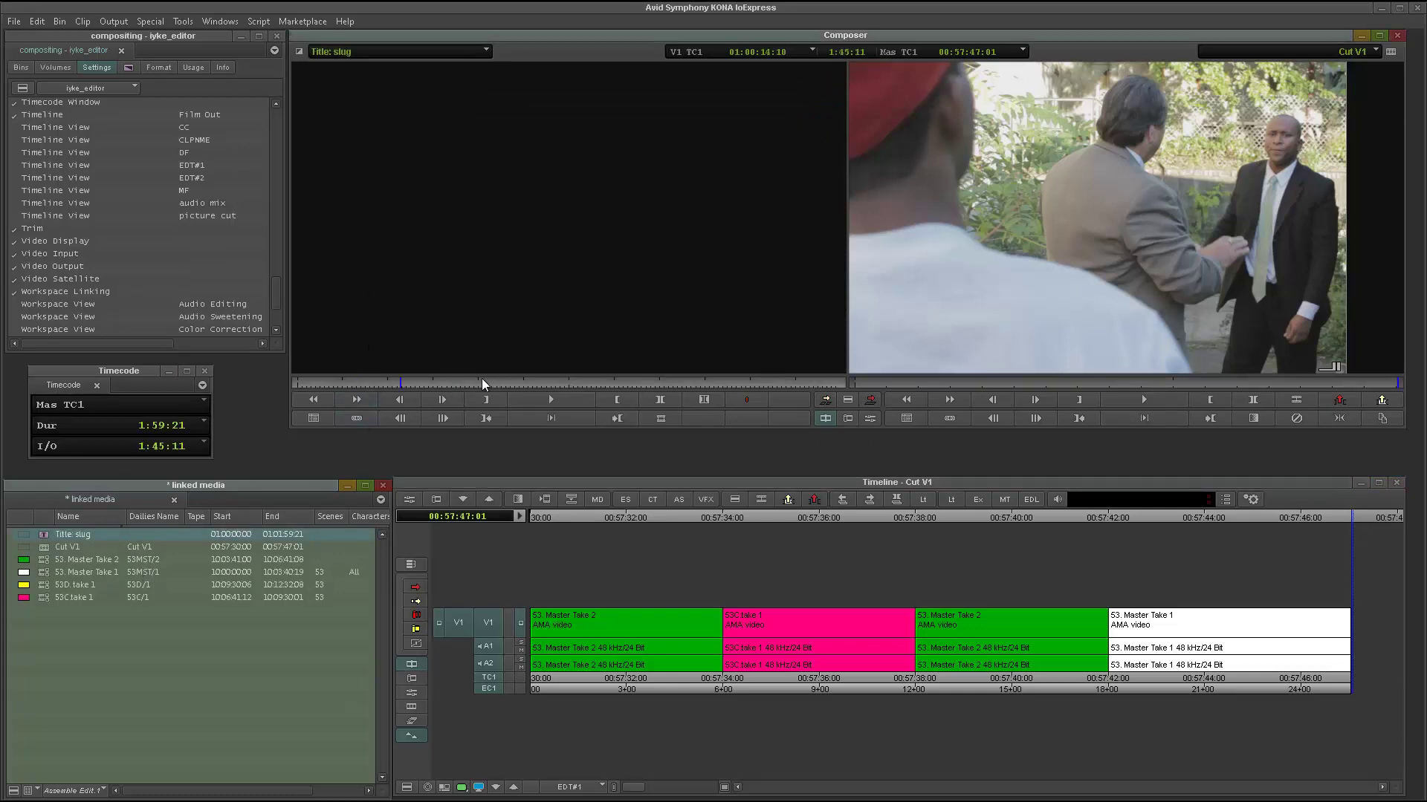
drag(413, 382, 467, 383)
text(o)
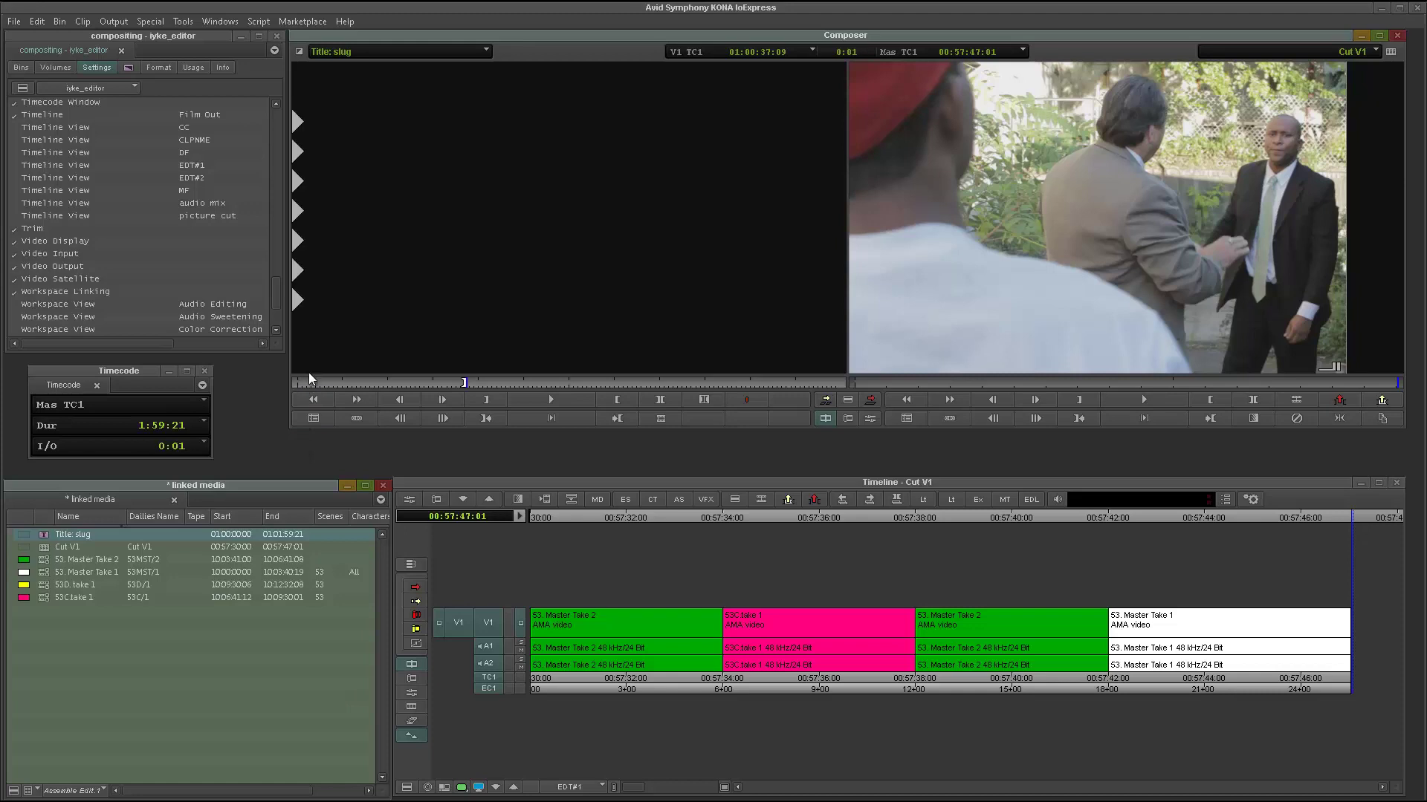
text(+23)
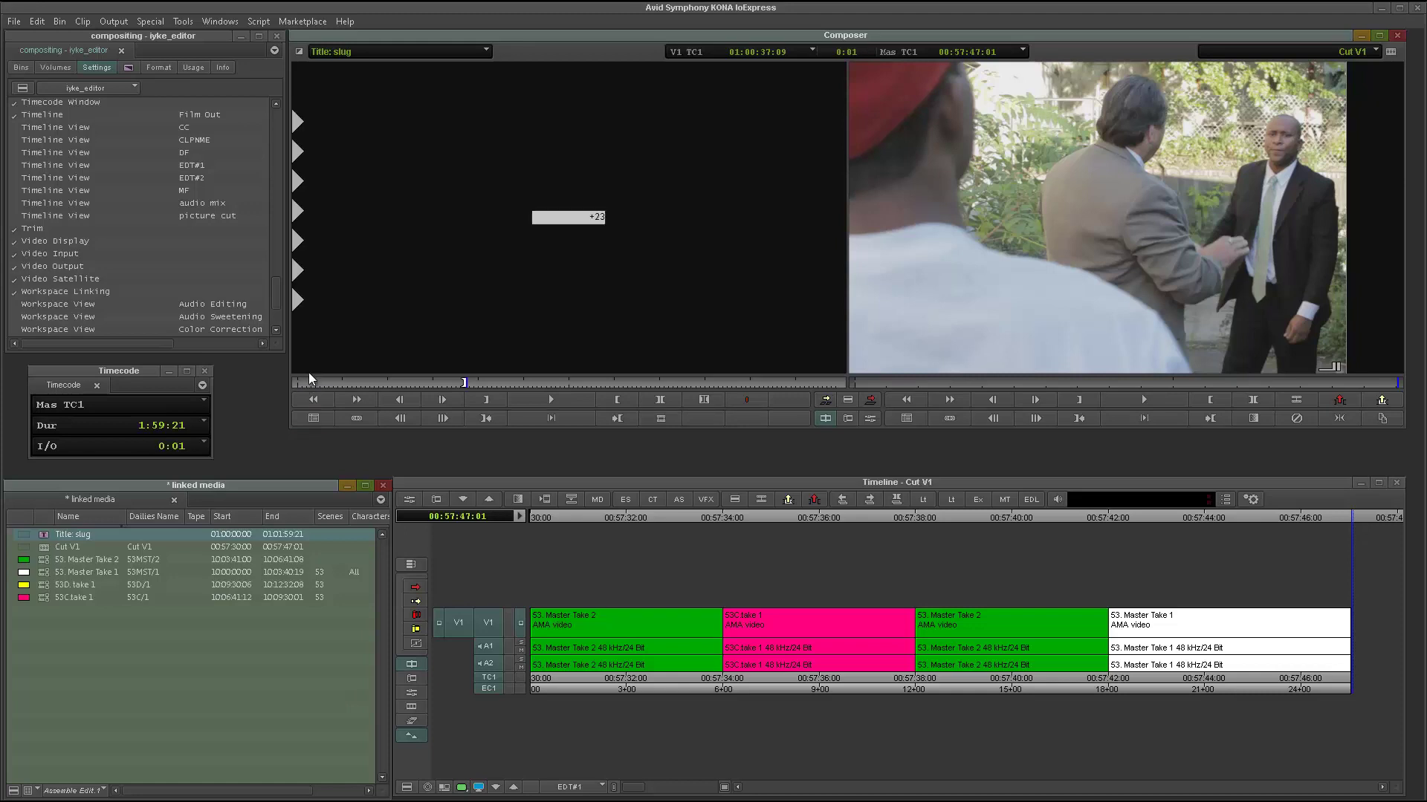
key(Return)
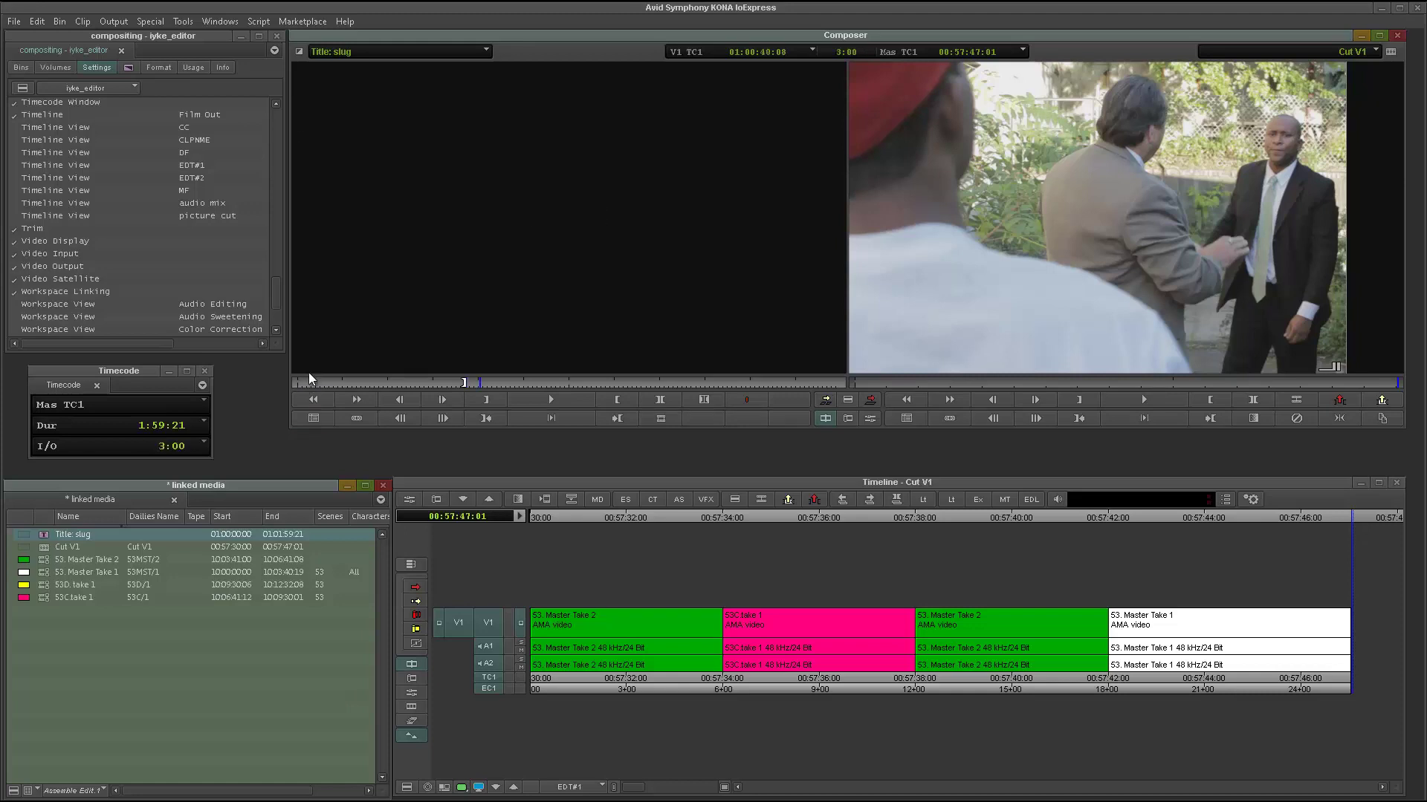
key(i)
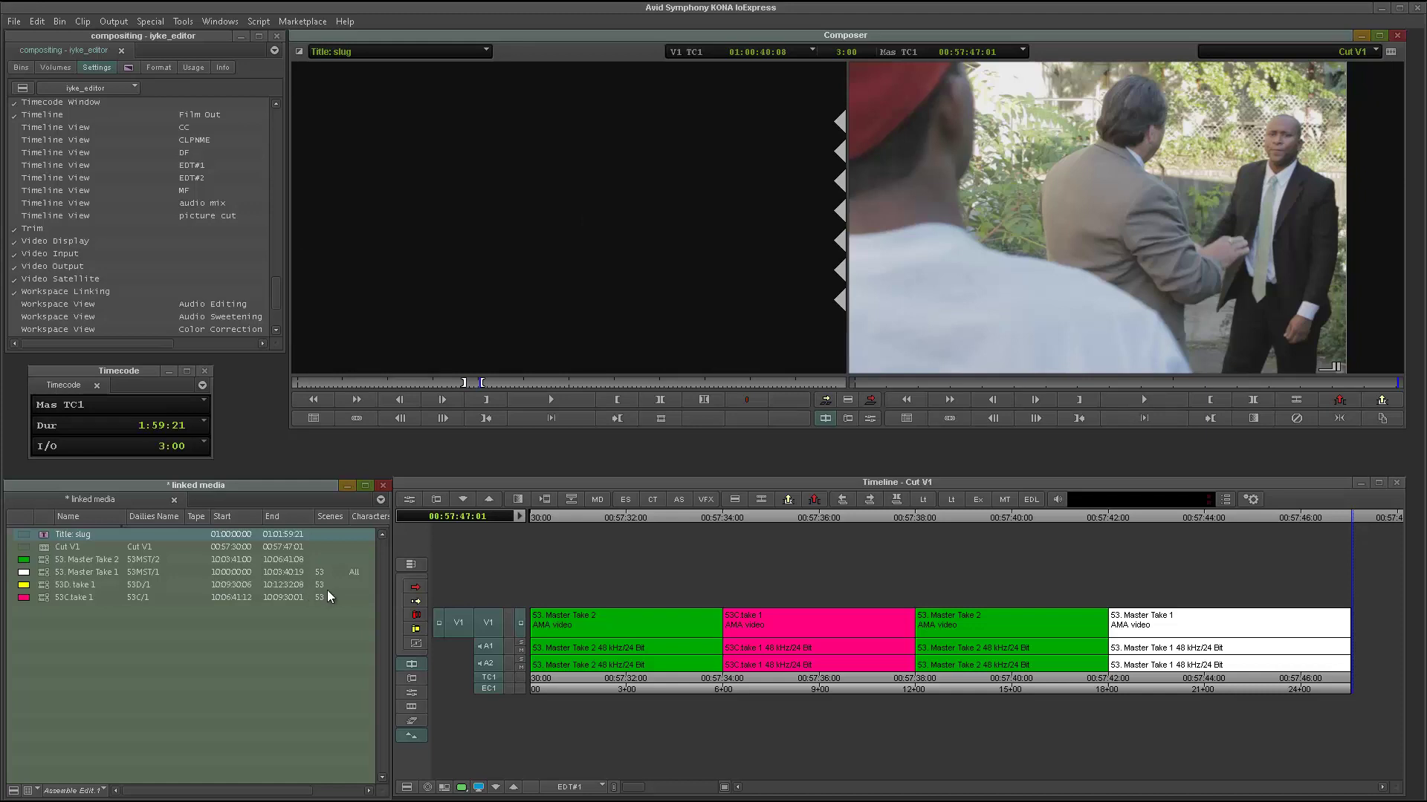
key(v)
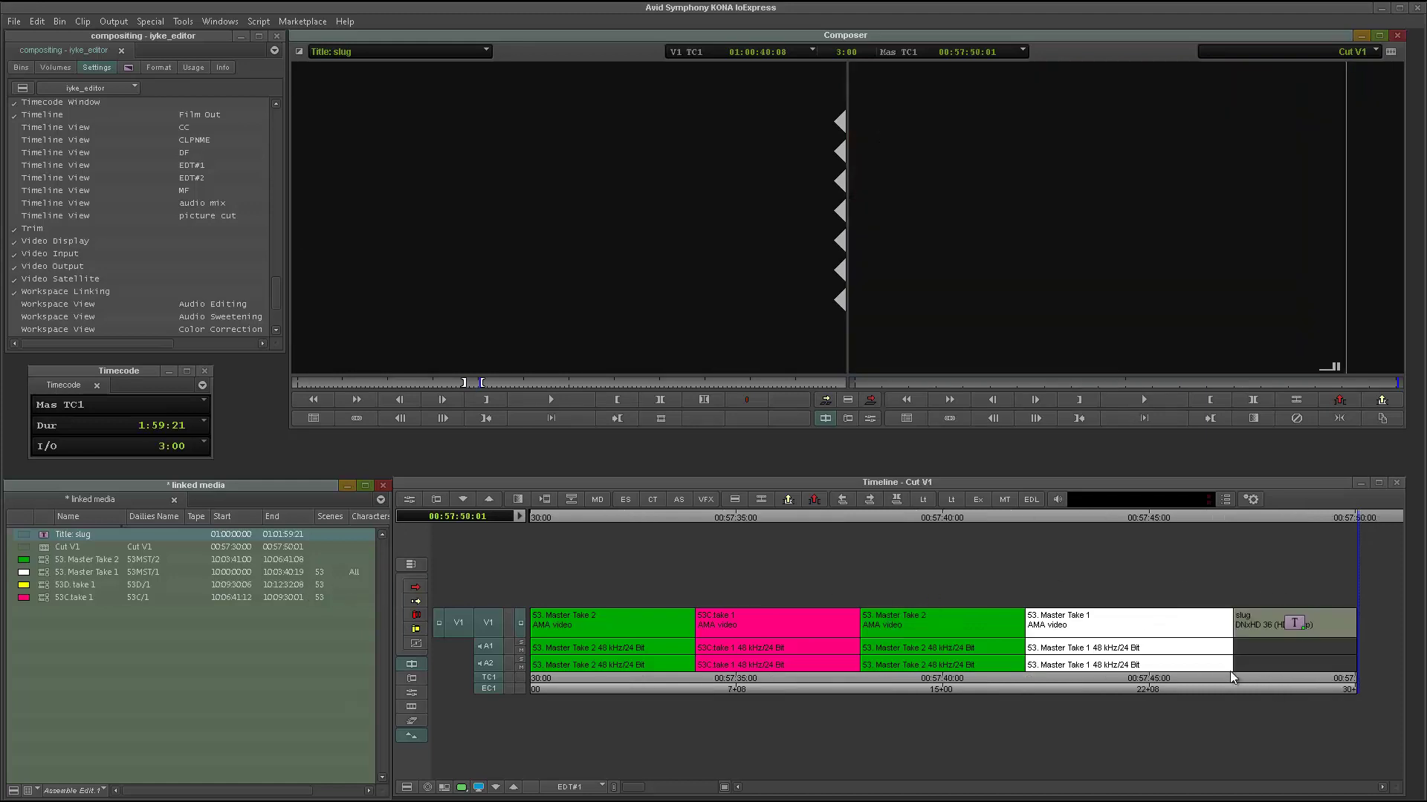
drag(1256, 666, 1295, 665)
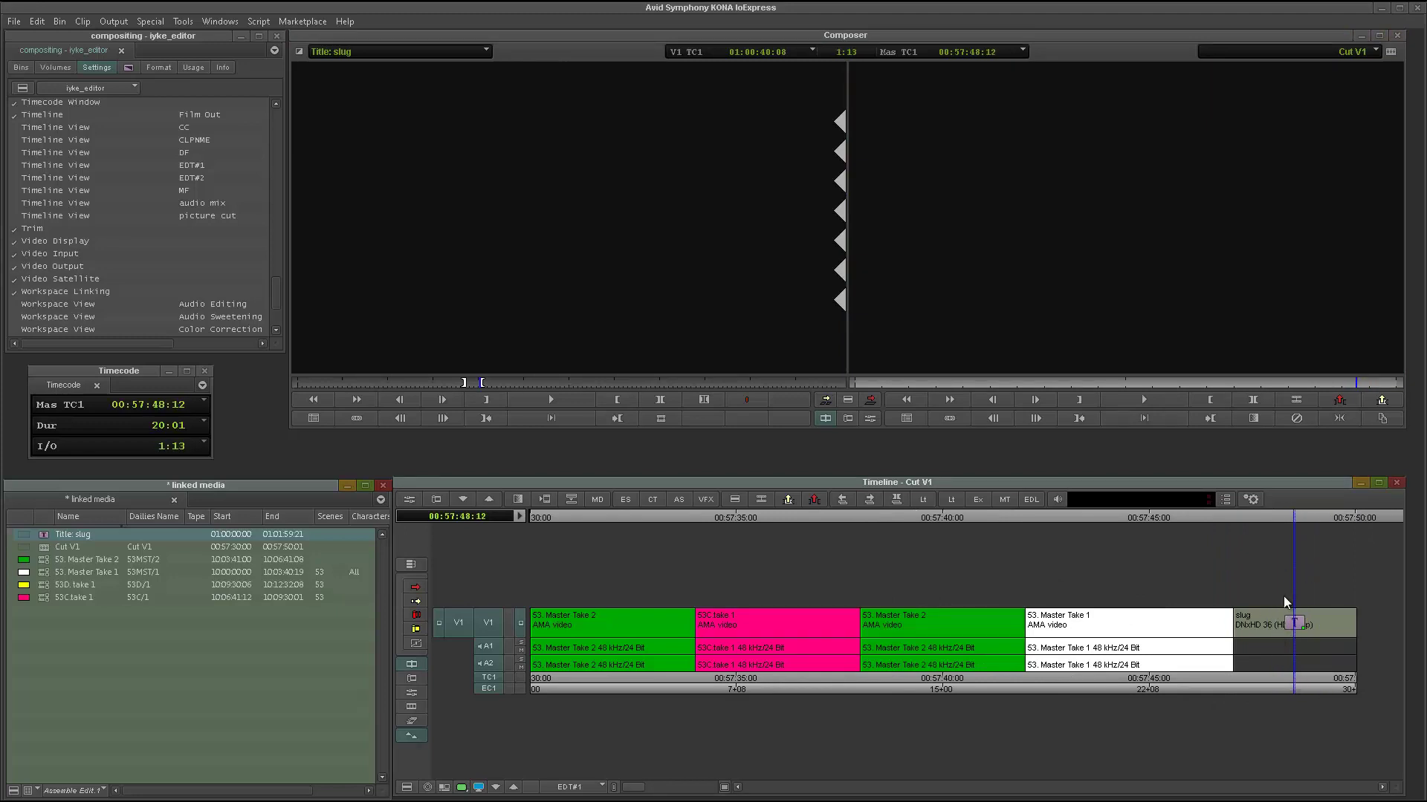
drag(1285, 521, 1281, 522)
click(1081, 518)
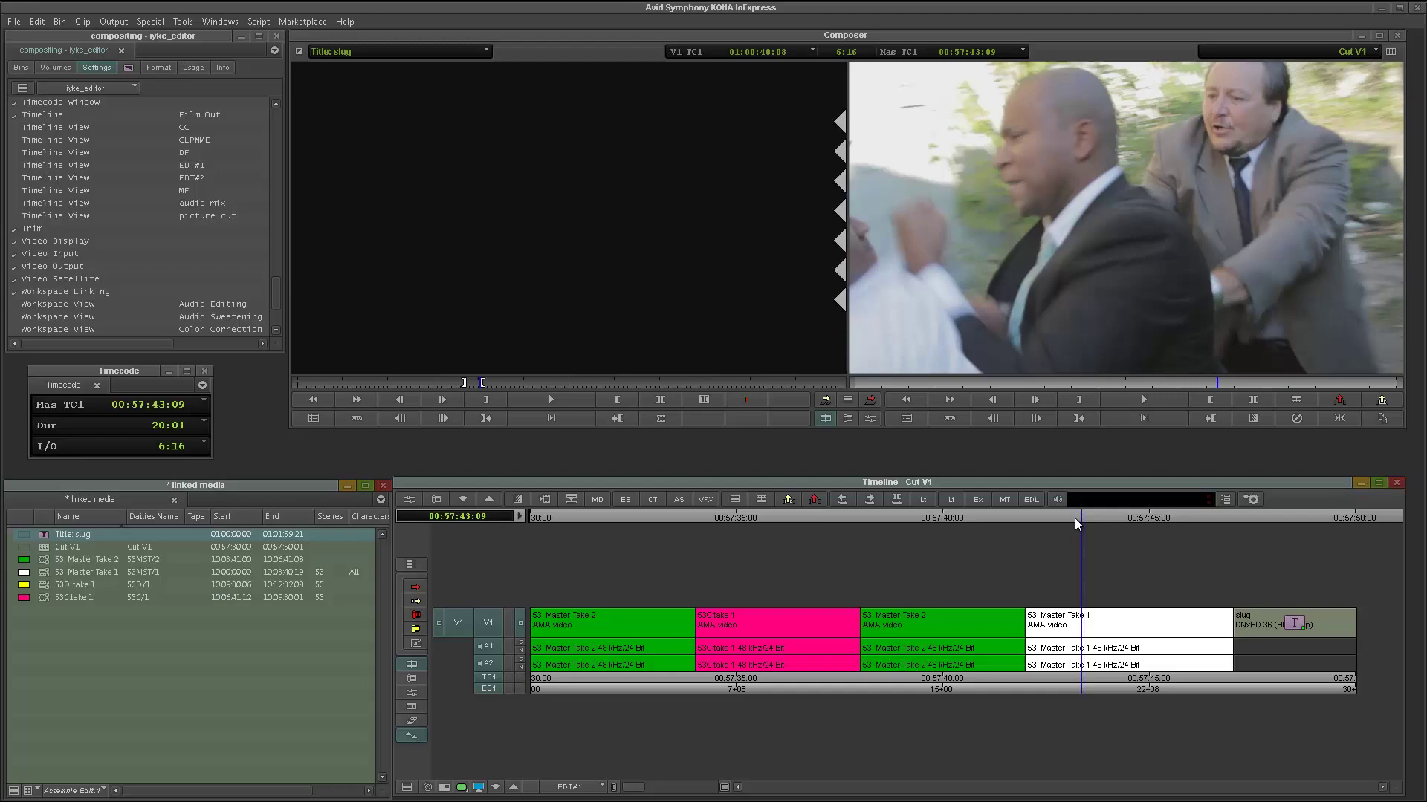
click(1061, 516)
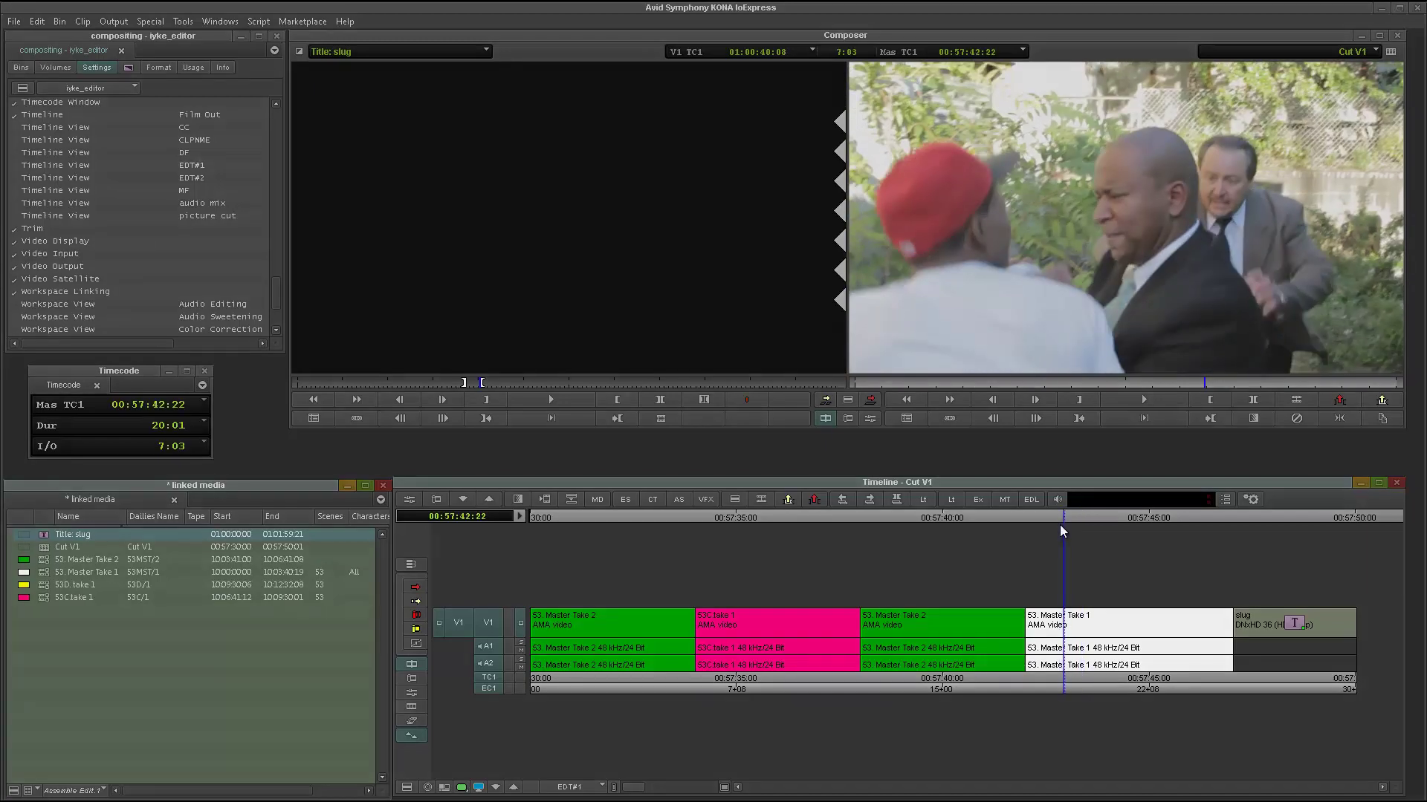